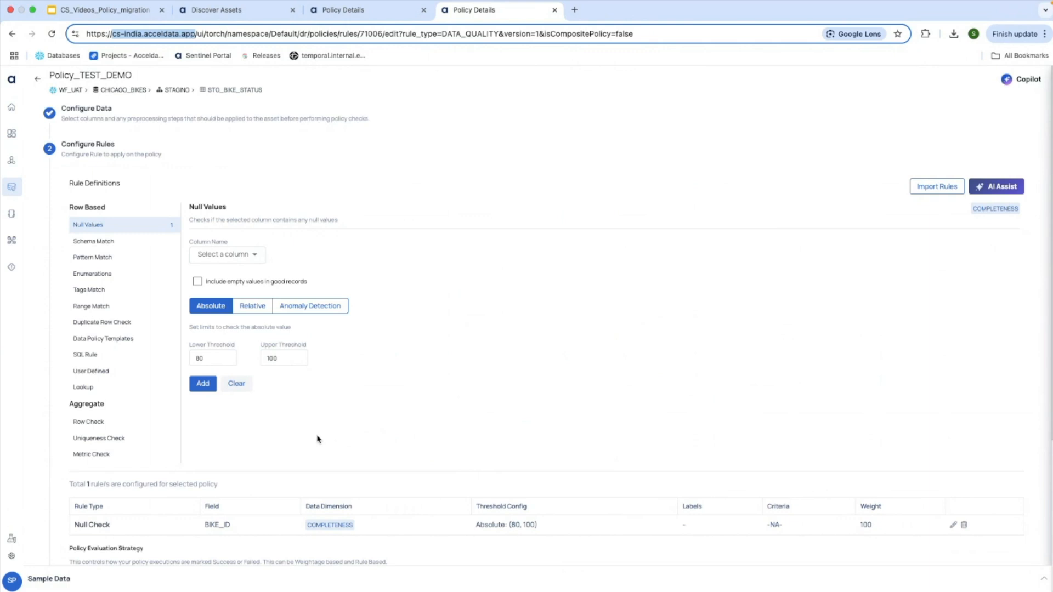
Review Policy_TEST_DEMO's configured rule and evaluation strategy, and return to the policy summary.
scroll(282, 451, "down", 1)
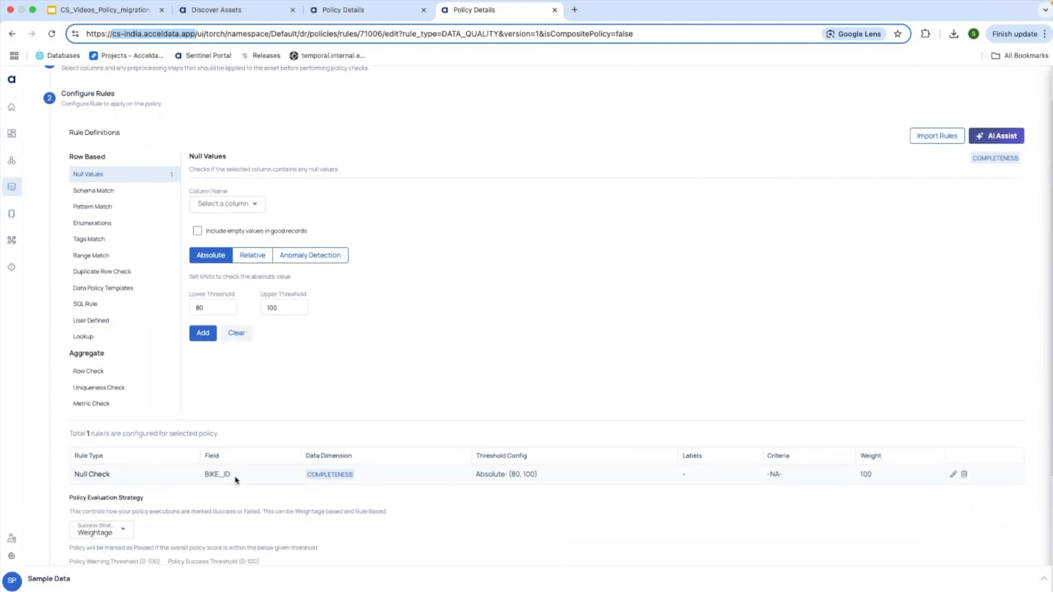
scroll(235, 481, "down", 3)
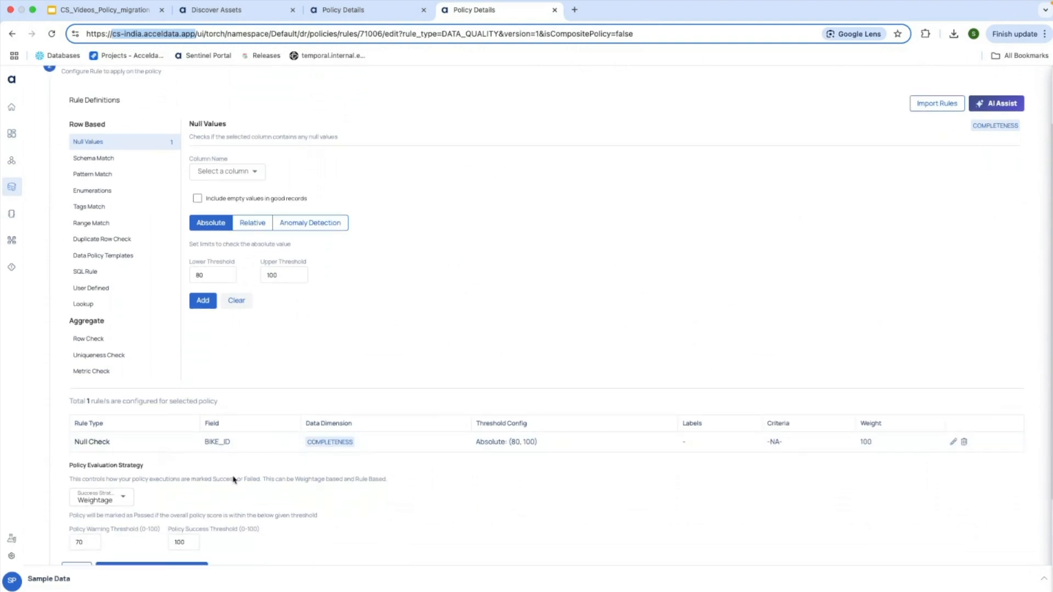
scroll(234, 481, "up", 4)
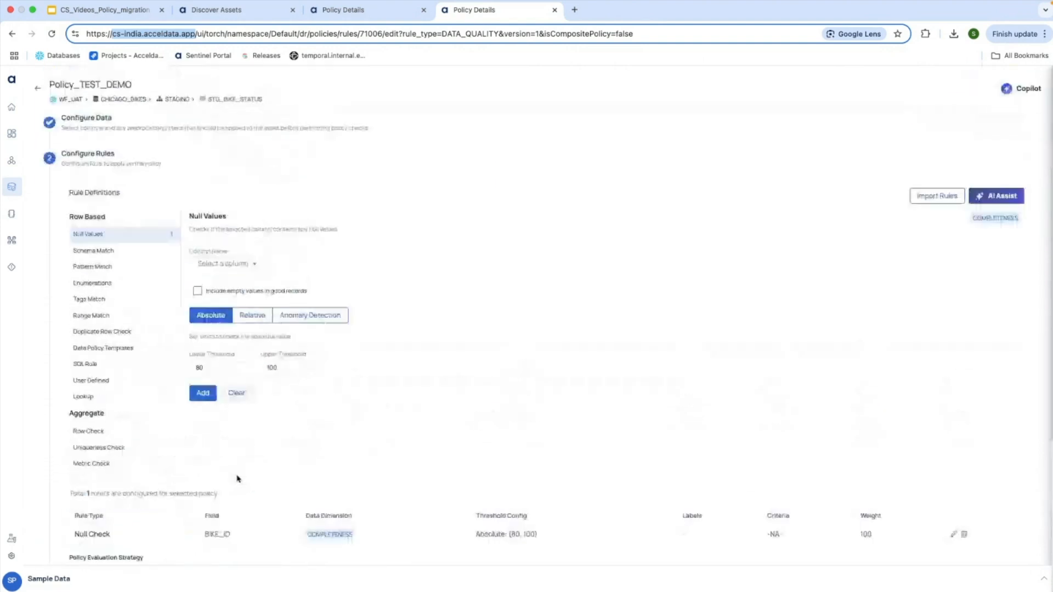
left_click(37, 79)
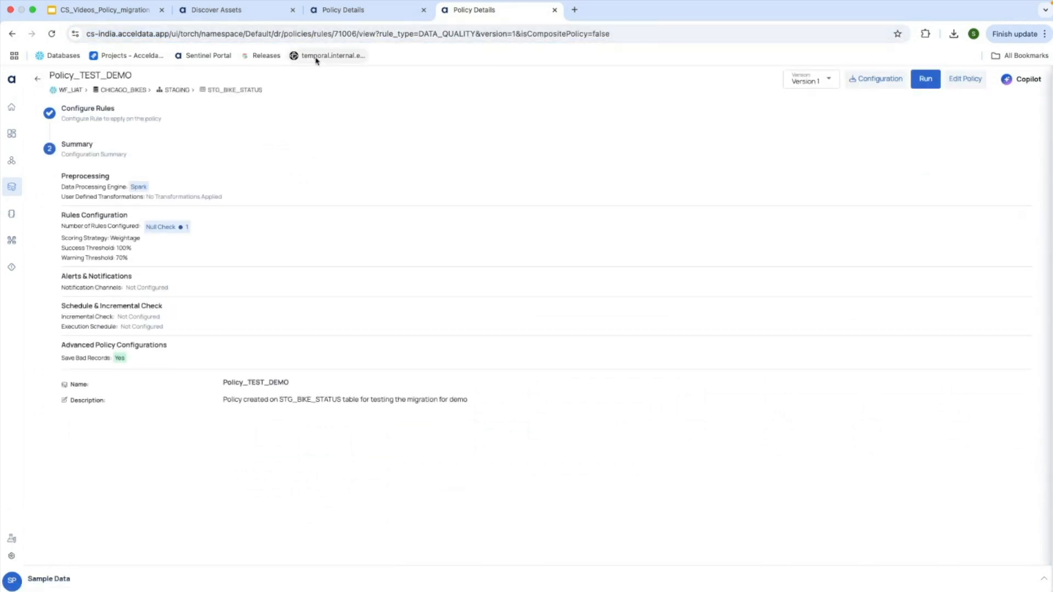
Close the demo.acceldata.app policy editing page and switch to that environment's Discover Assets page.
left_click(330, 16)
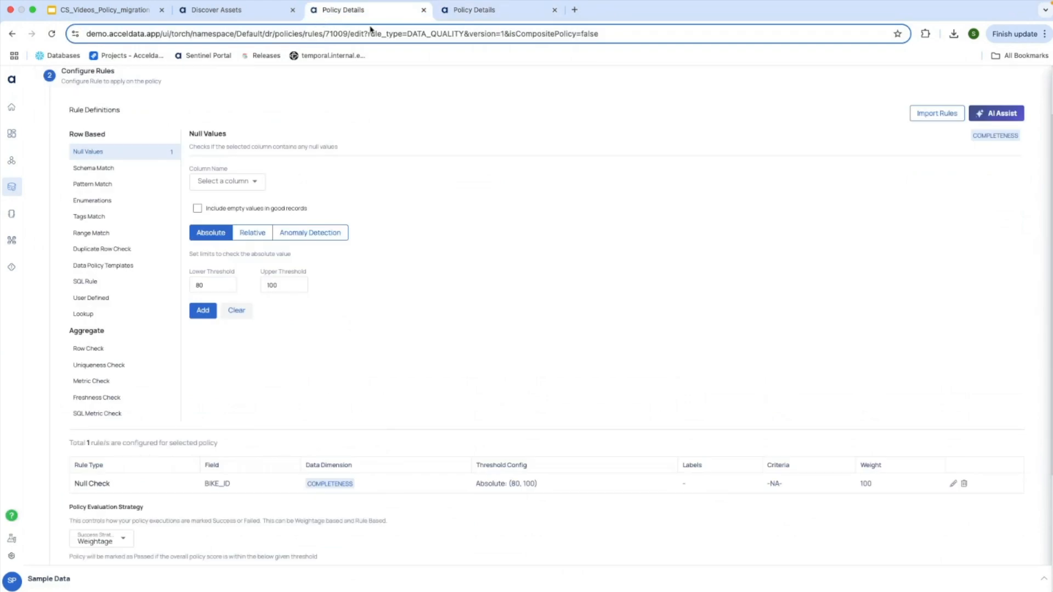
left_click(423, 10)
left_click(224, 13)
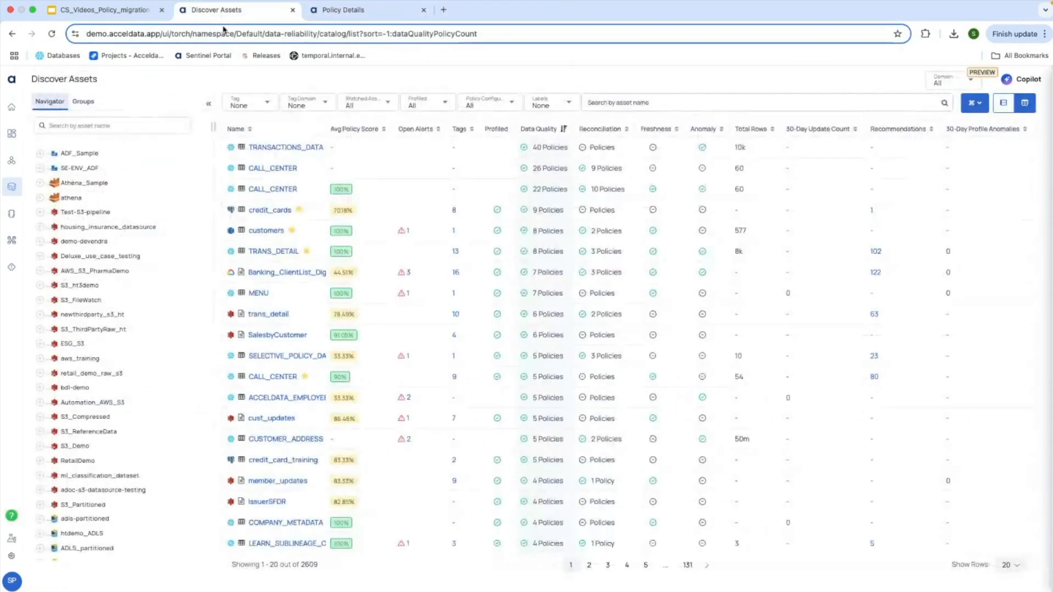
Search the asset tree for WF_DEV, expand its database and MY_SCHEMA, and list the WF_DEV source's child assets.
left_click(84, 122)
type("WF_DEV")
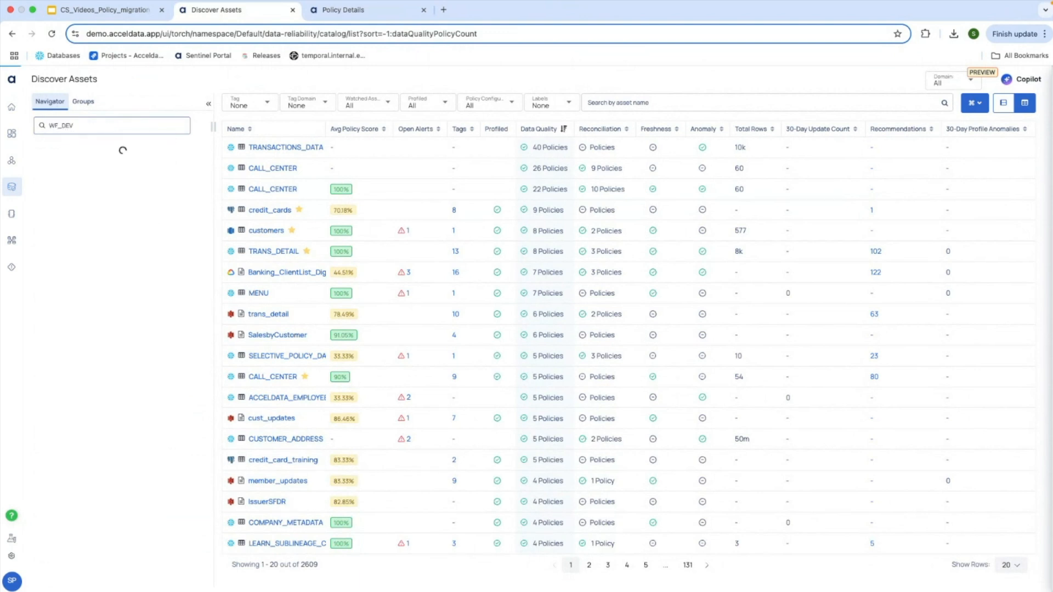
left_click(57, 170)
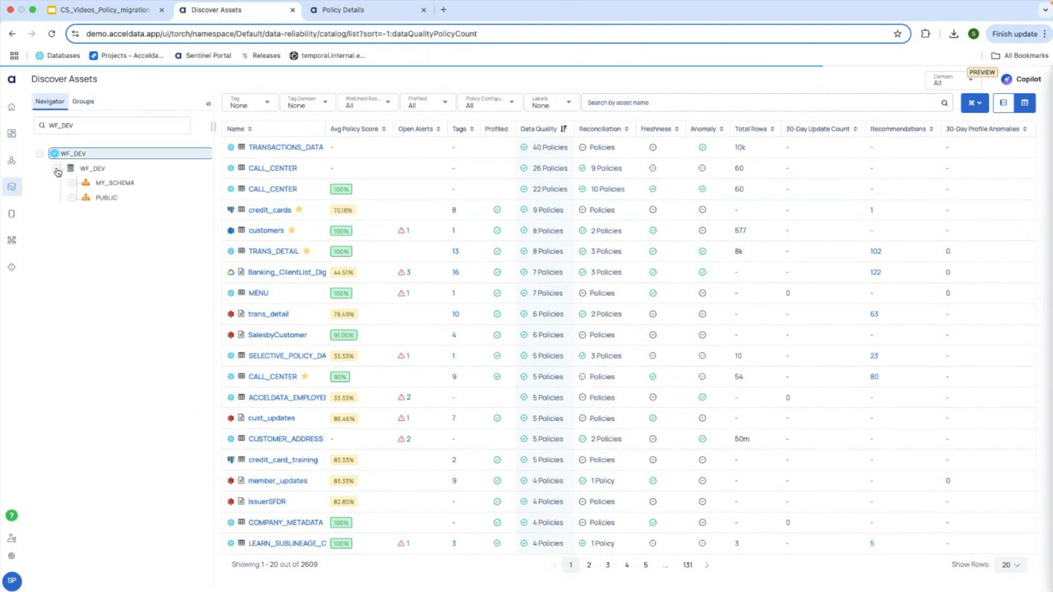
left_click(71, 184)
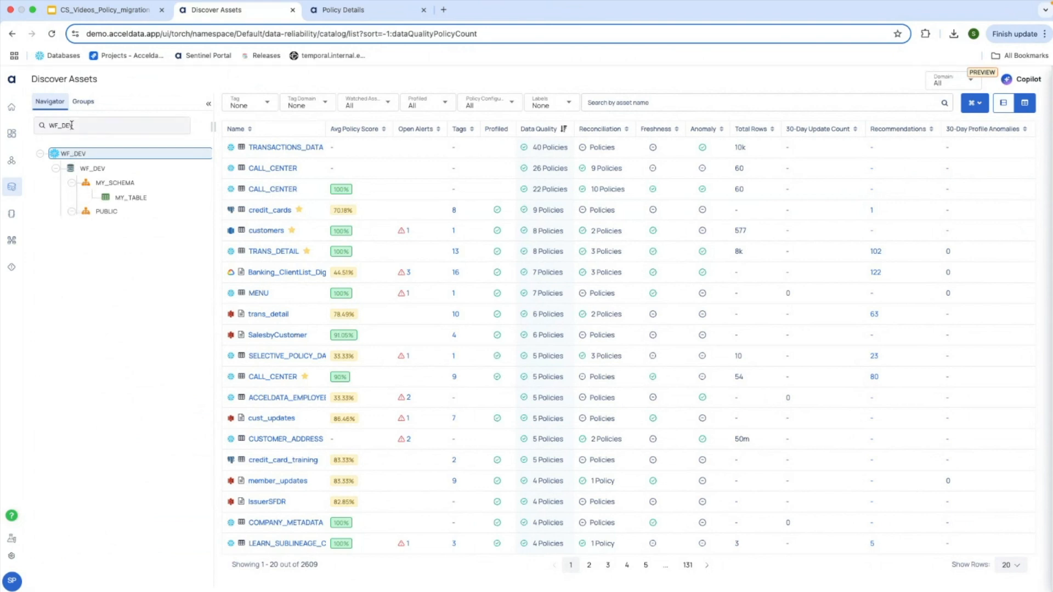
left_click(81, 156)
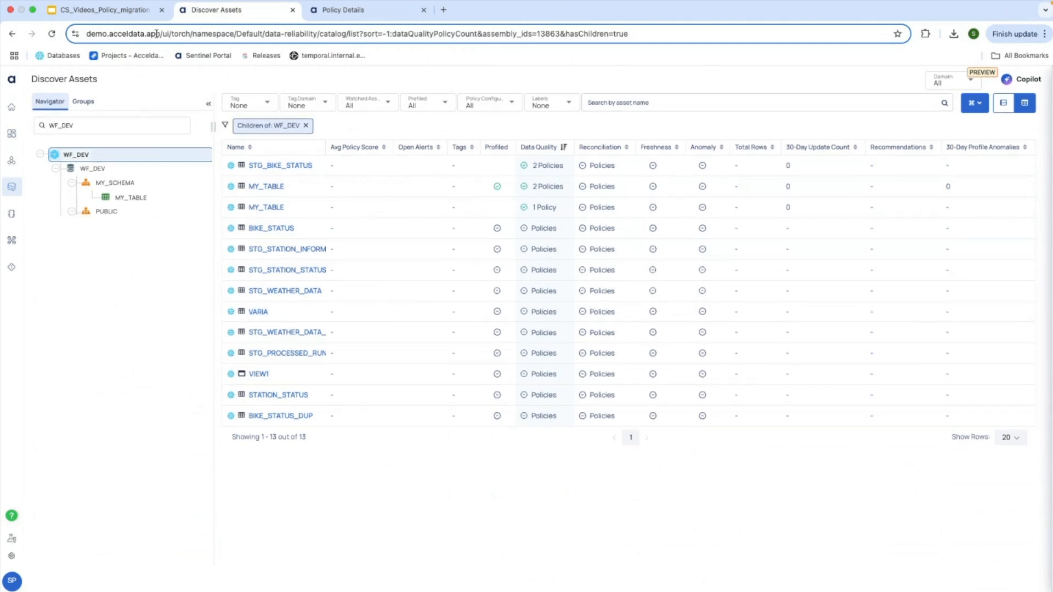
Search the managed policies of the cs-india environment for test_demo_policy.
left_click(344, 11)
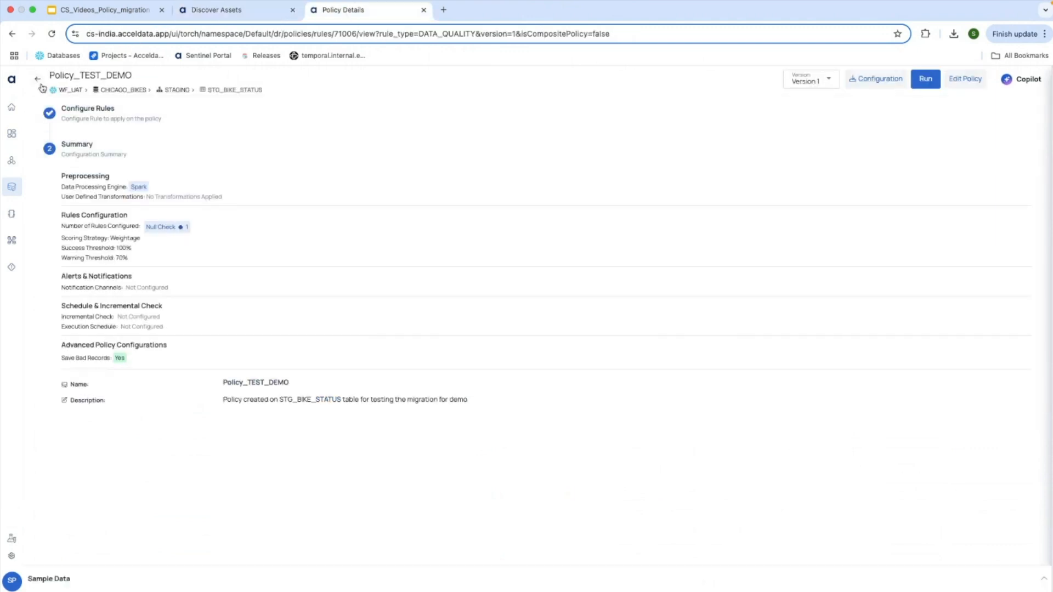
left_click(13, 108)
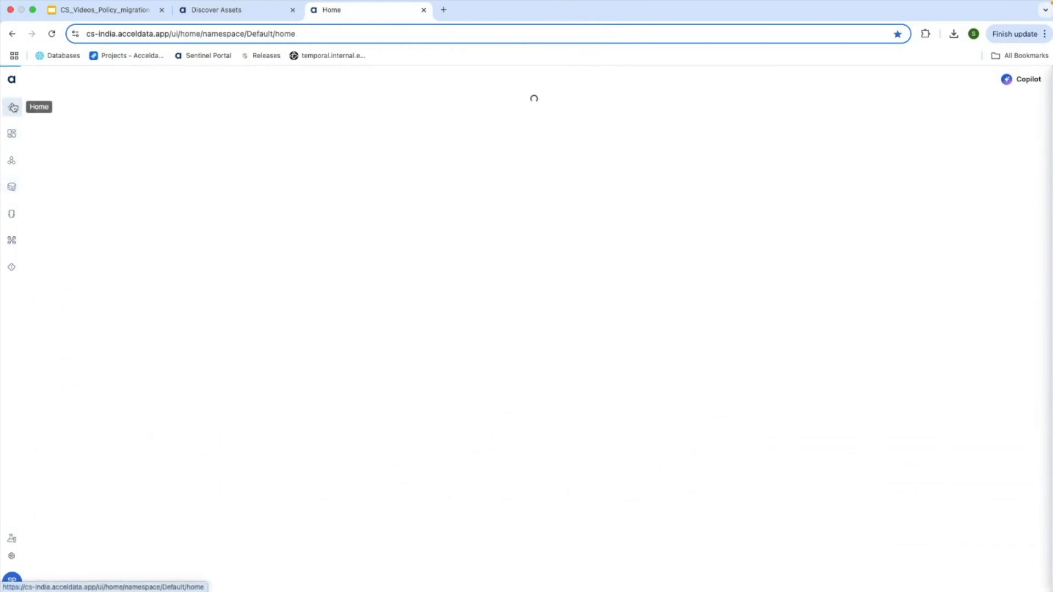
mouse_move(14, 193)
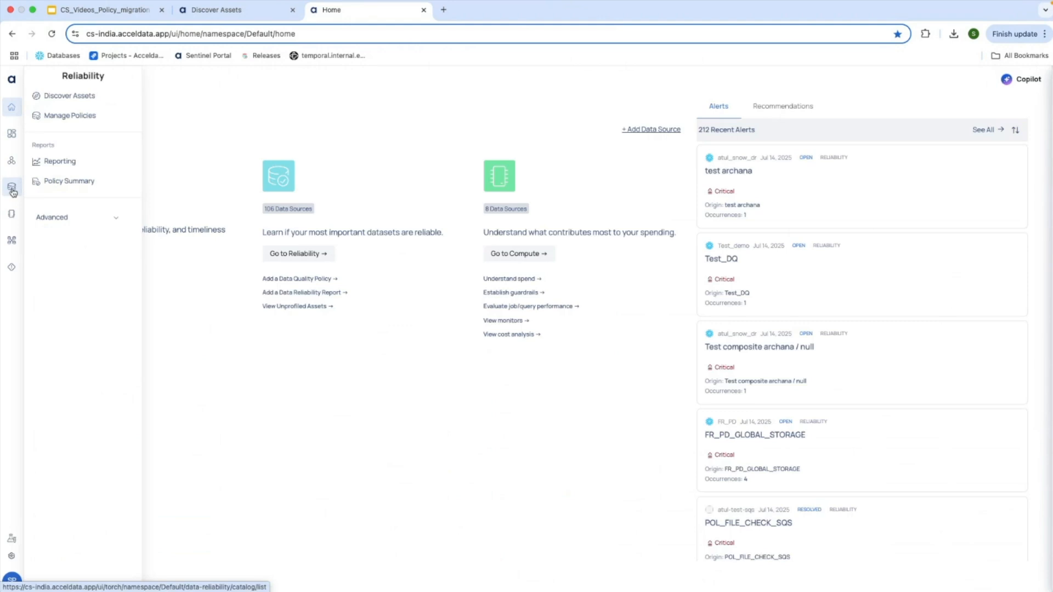
left_click(13, 192)
left_click(71, 115)
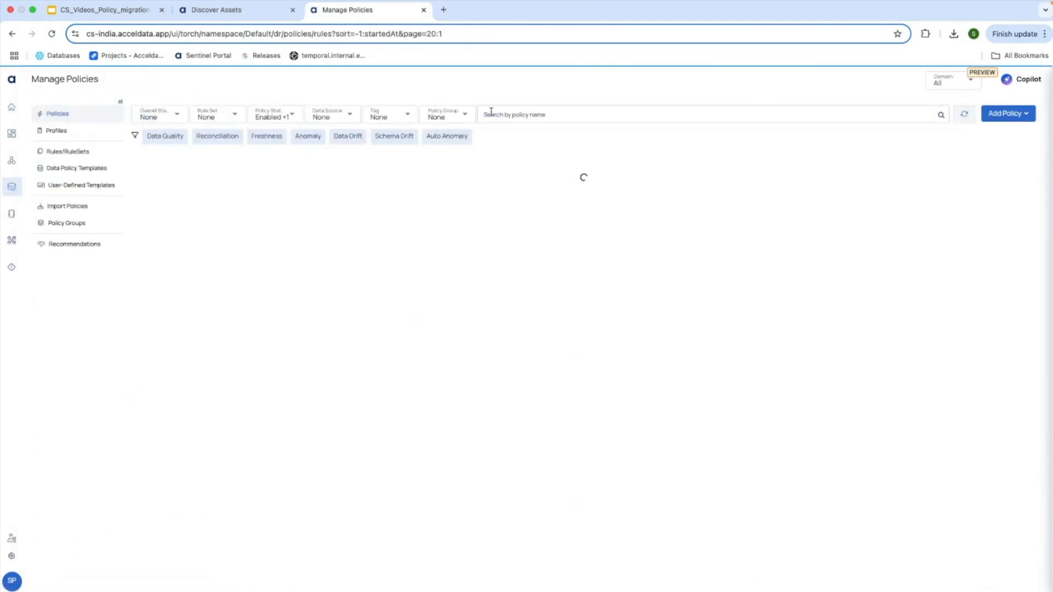
left_click(491, 114)
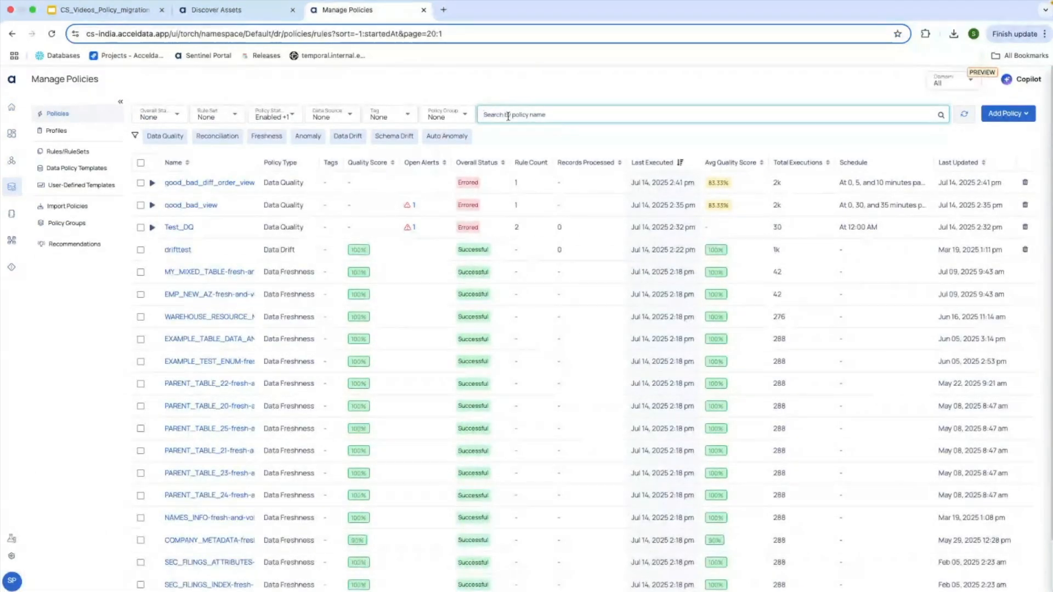
type("test_demo")
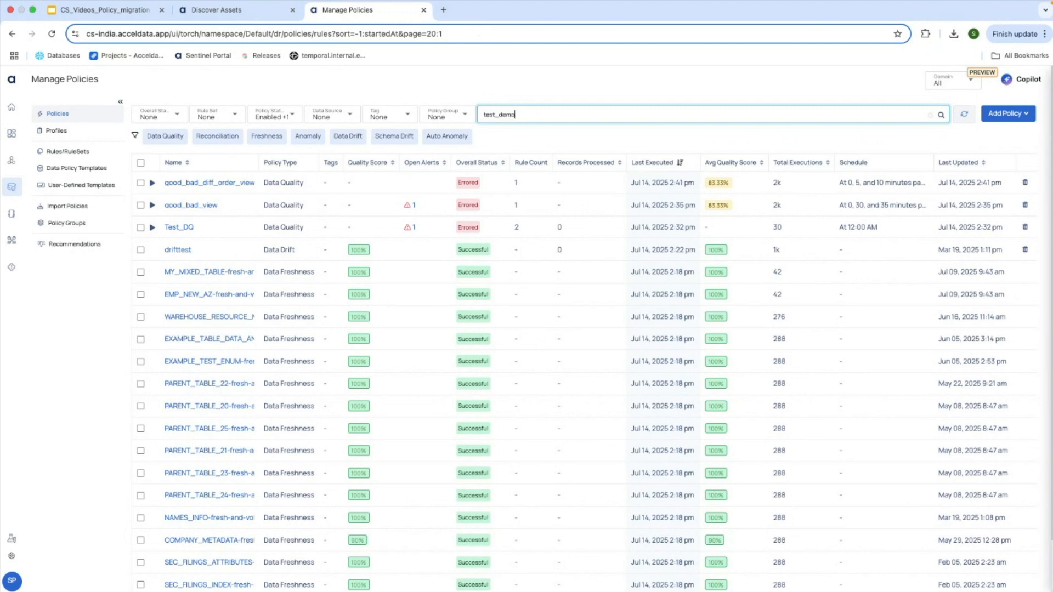
type("y")
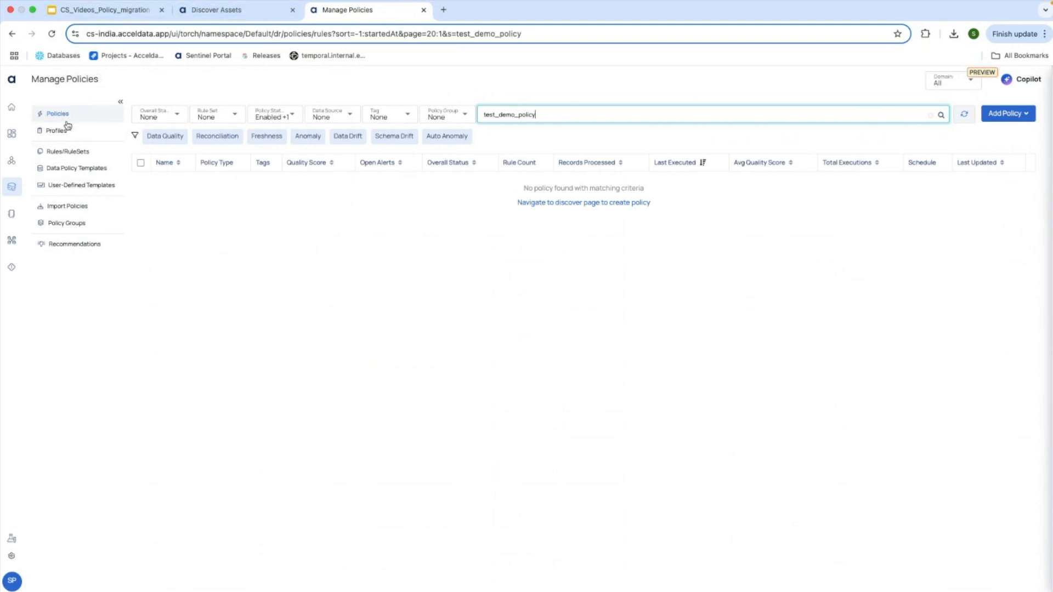
Search the asset tree of the cs-india environment for CHICAGO_BIKES.
left_click(13, 183)
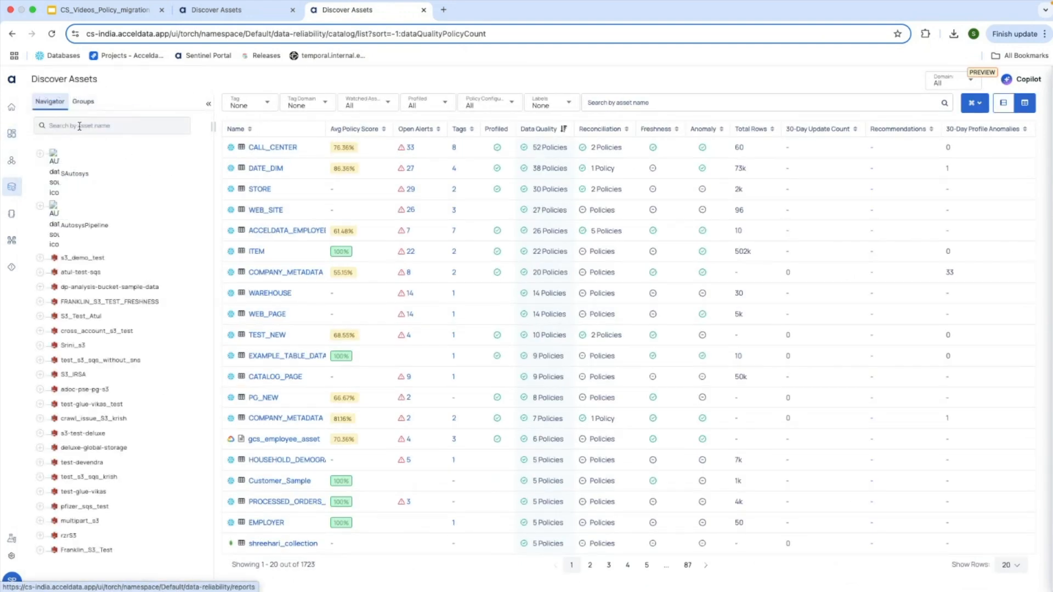
left_click(75, 127)
type("WF")
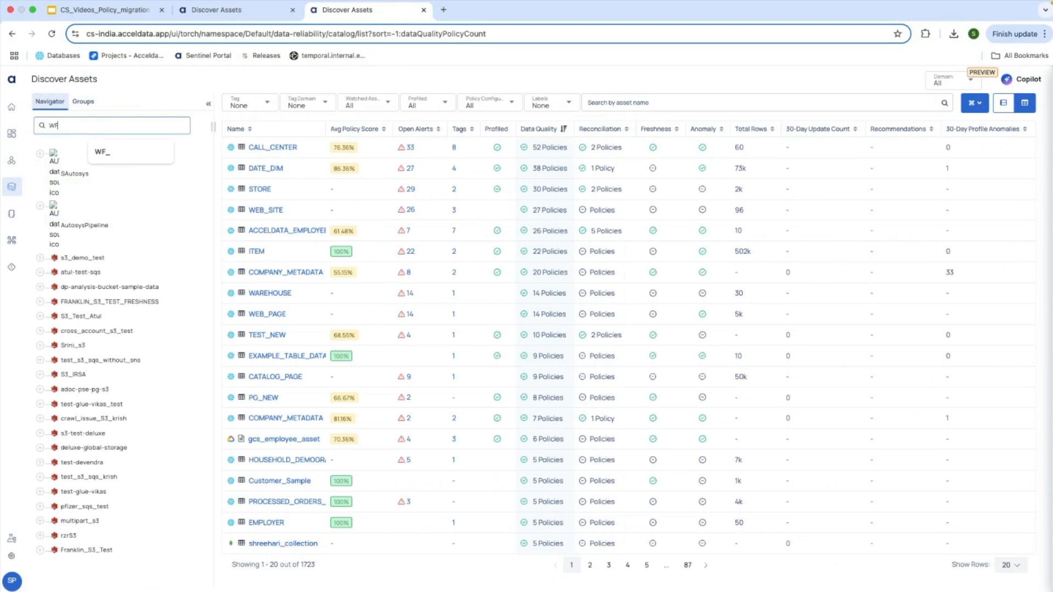
key("BackSpace")
key("BackSpace")
type("ST")
left_click_drag(79, 124, 30, 129)
type("c")
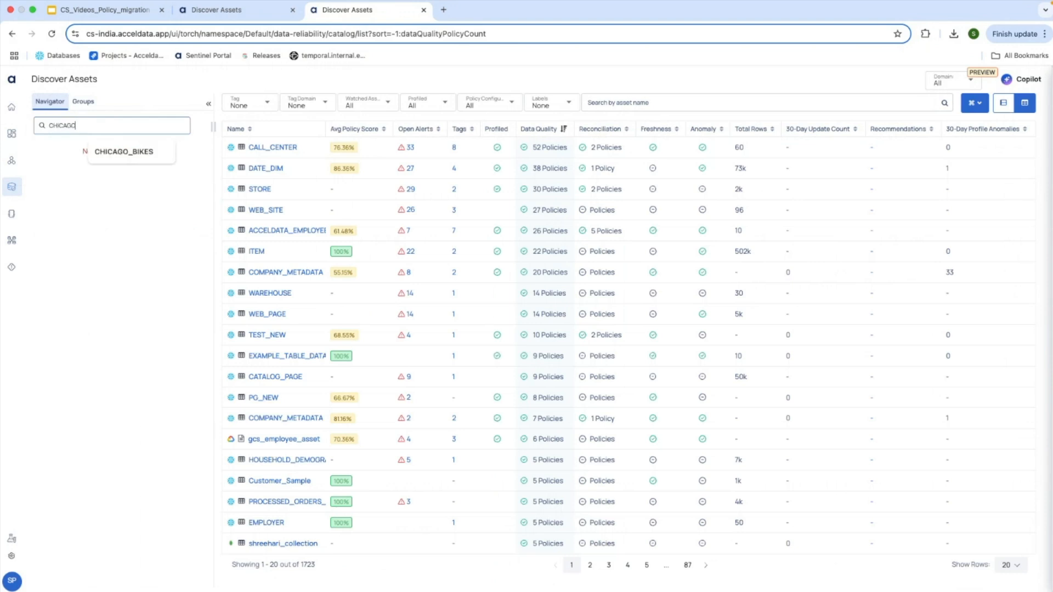
type("HICAGO_BIKES")
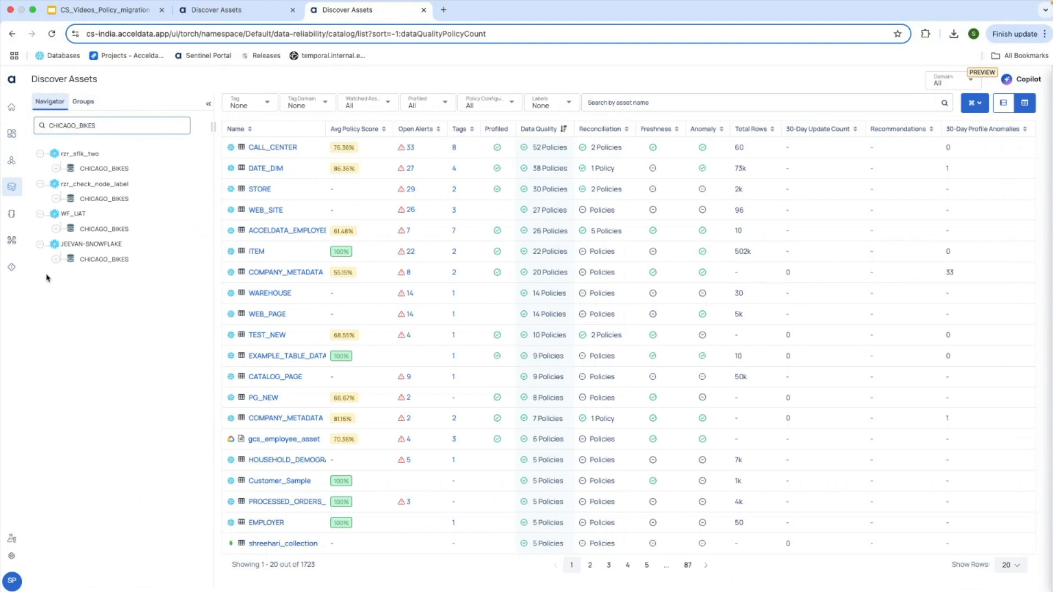
Open the details of the STG_BIKE_STATUS table in the STAGING schema of WF_UAT's CHICAGO_BIKES database.
left_click(57, 230)
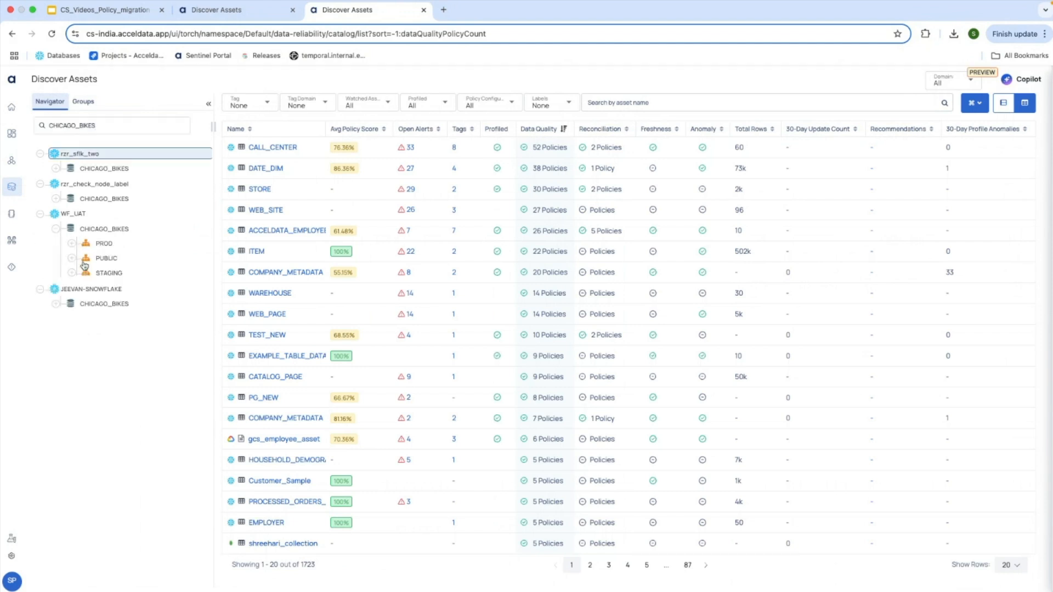
left_click(72, 273)
left_click(129, 289)
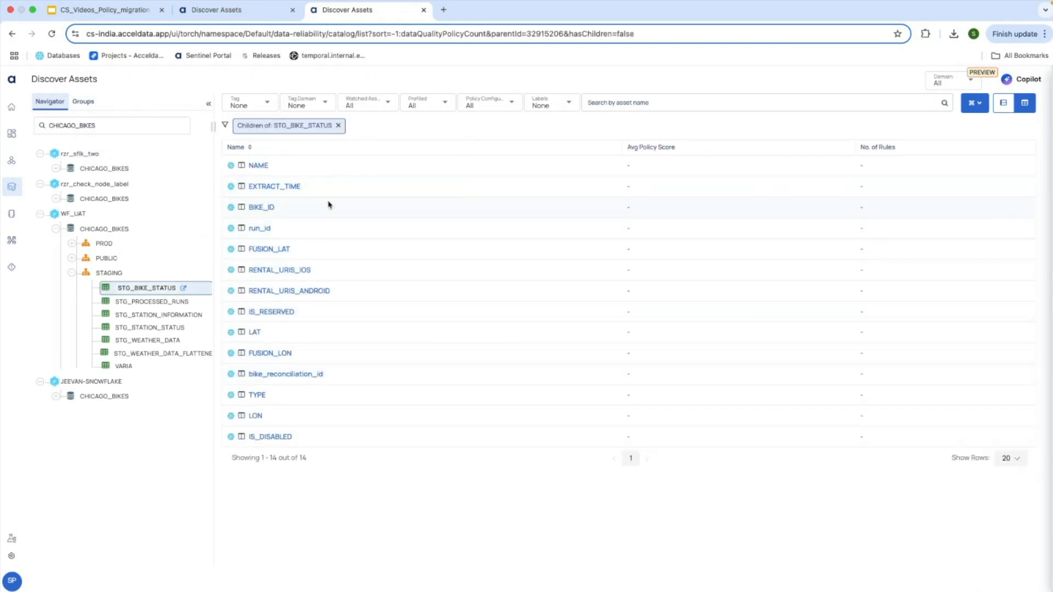
left_click(183, 289)
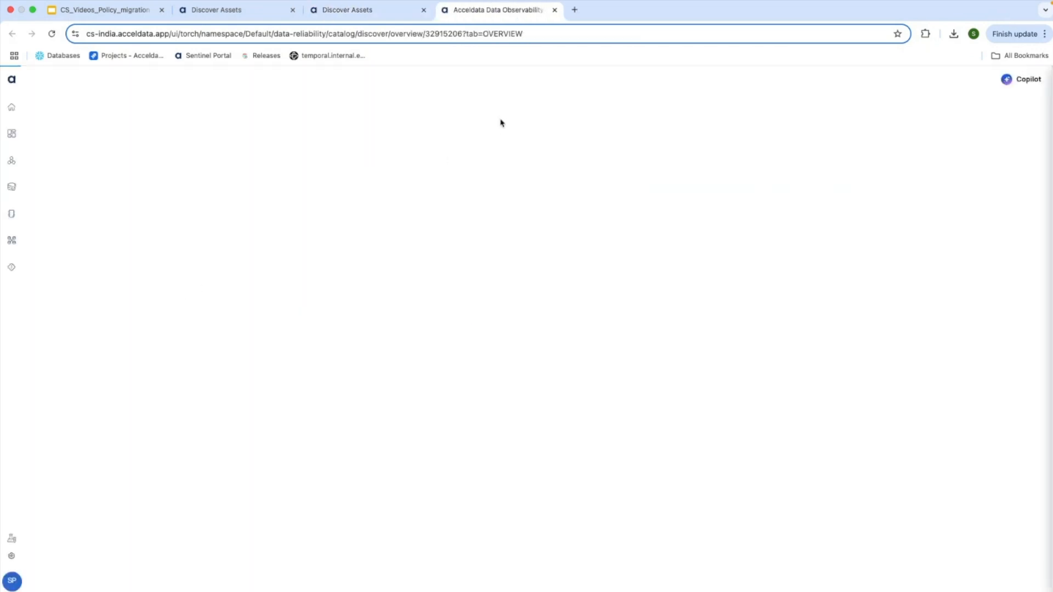
Show the policies of STG_BIKE_STATUS and copy the name Policy_TEST_DEMO.
left_click(64, 137)
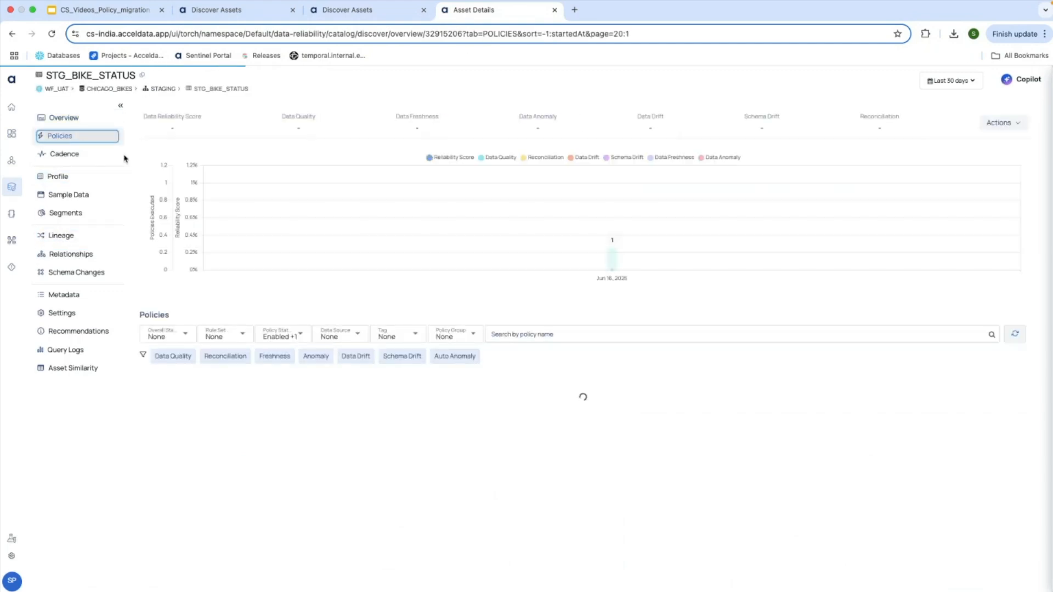
left_click_drag(260, 428, 171, 425)
key("ctrl+c")
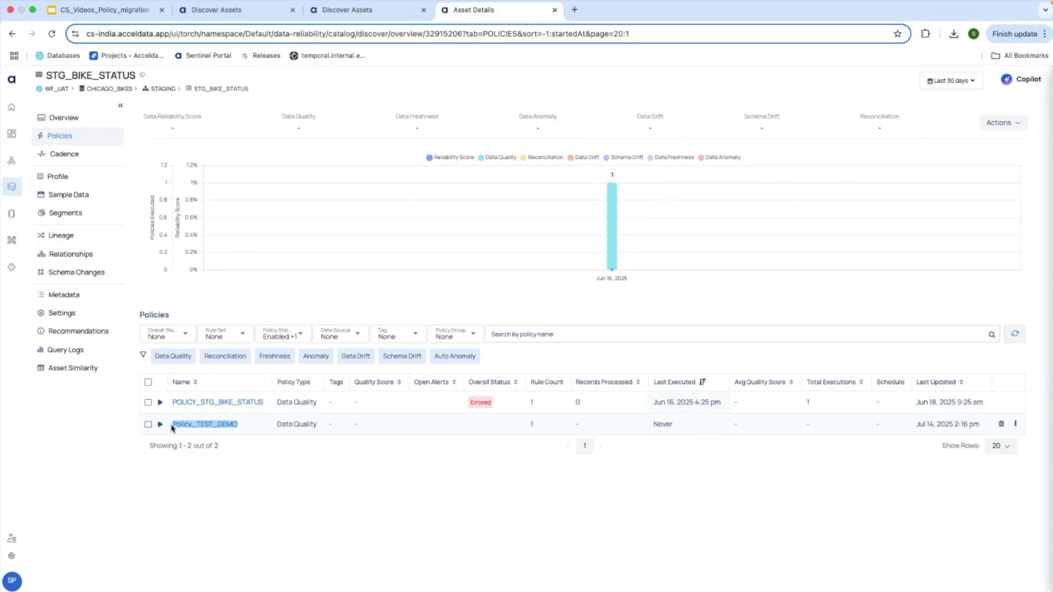
Search the managed policies of the cs-india environment for Policy_TEST_DEMO, and compare with the demo environment's assets page.
left_click(313, 10)
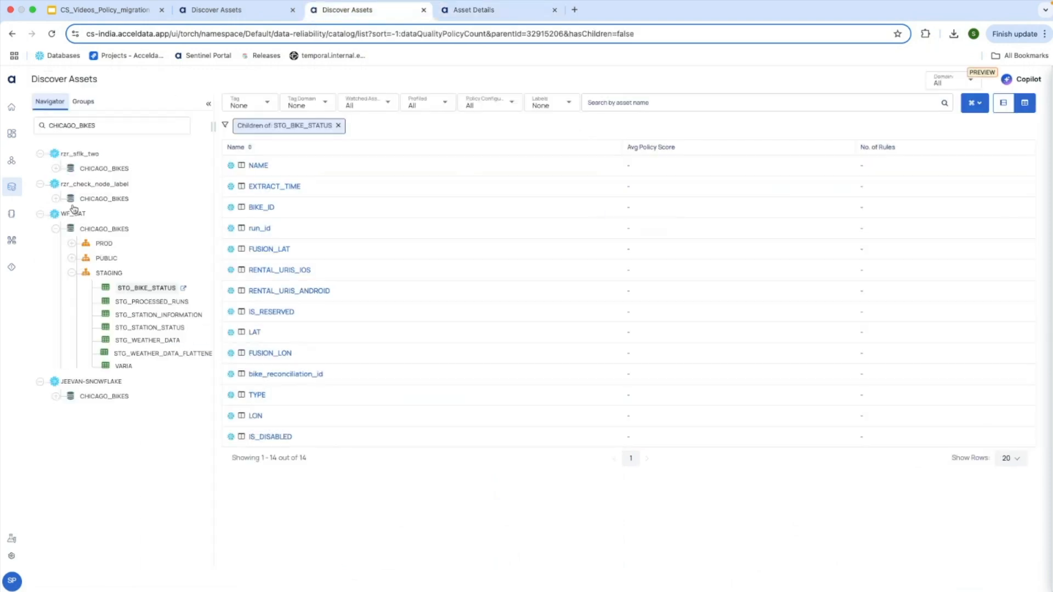
left_click(9, 186)
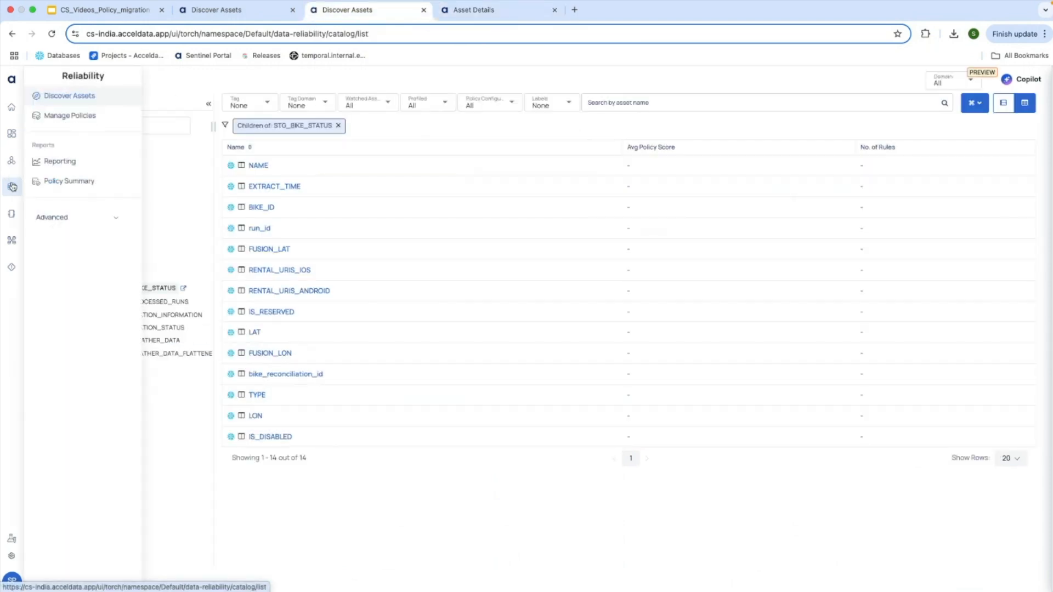
left_click(61, 116)
left_click(514, 114)
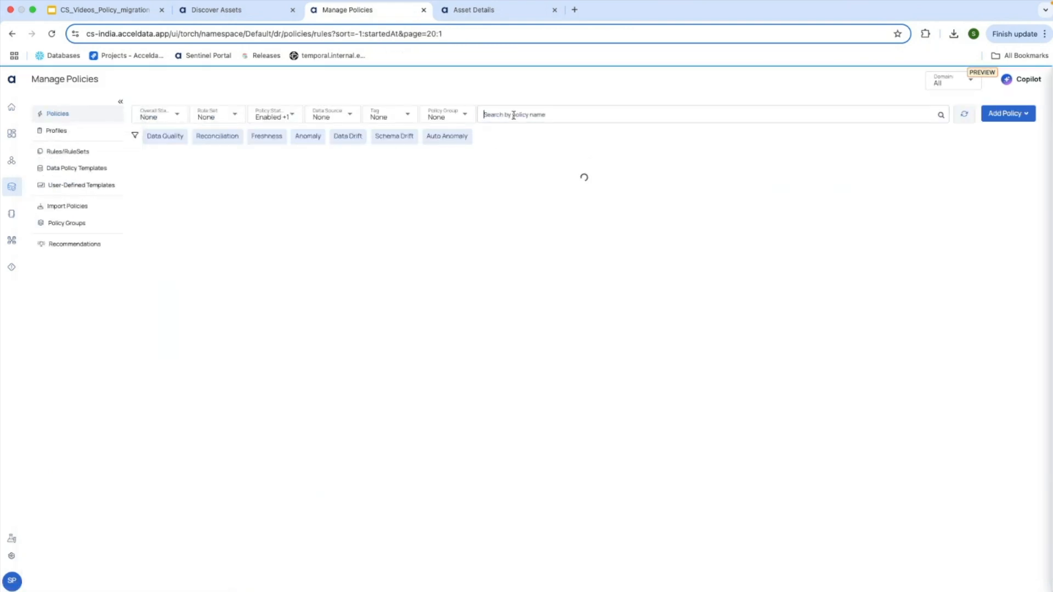
key("ctrl+v")
key("Return")
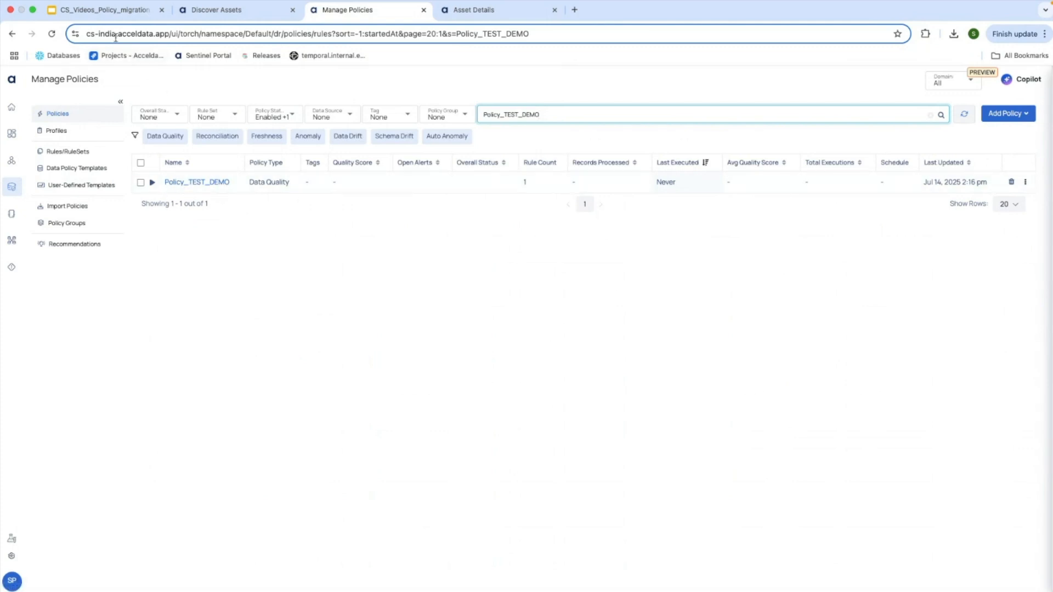
left_click(208, 13)
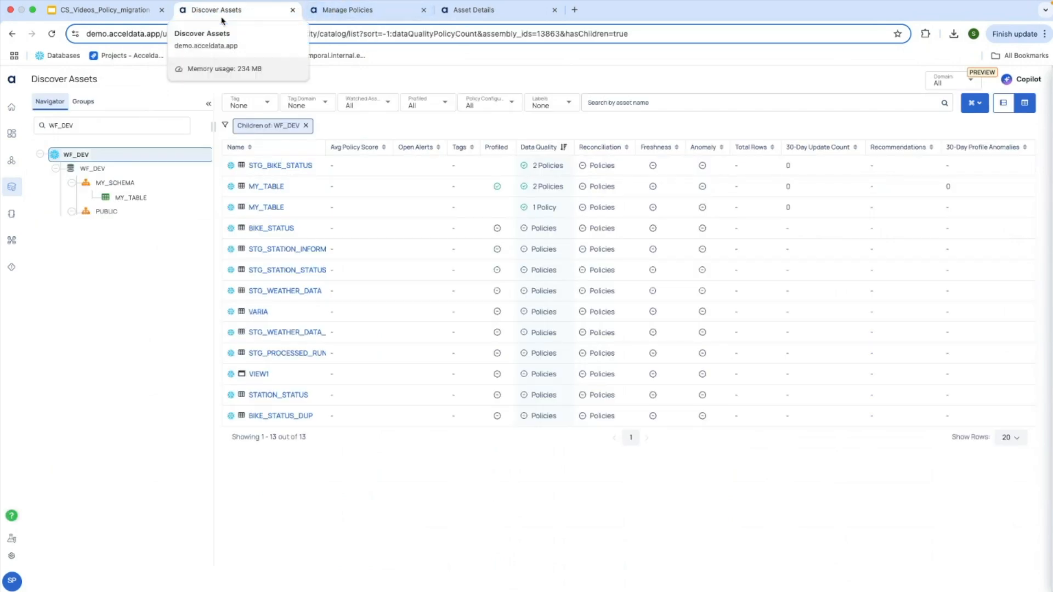
left_click(333, 14)
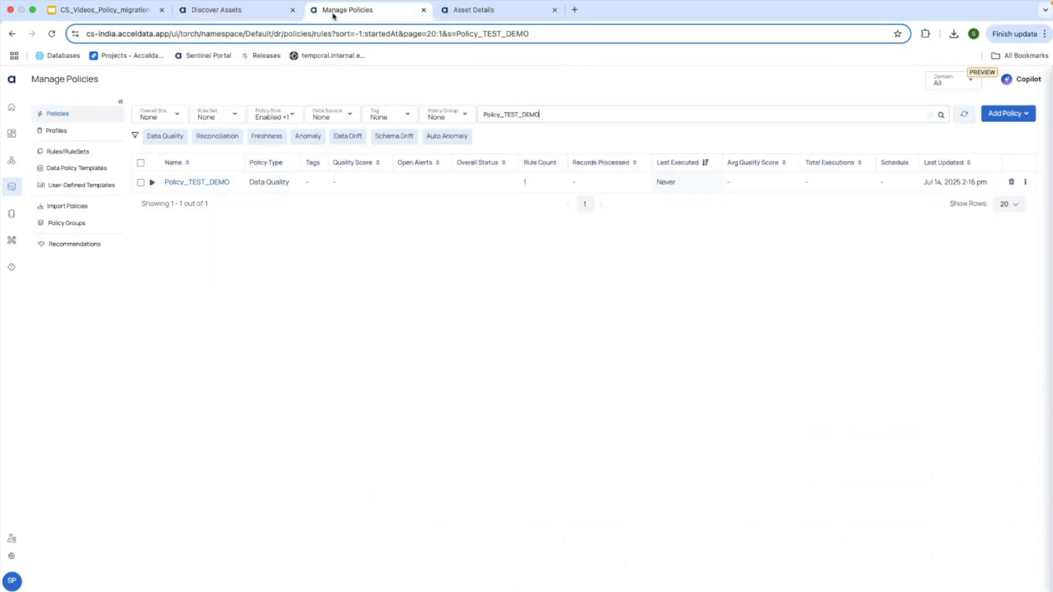
Export Policy_TEST_DEMO from the cs-india environment with tags included, using the filename FR_DQ_WF2.zip.
left_click(141, 183)
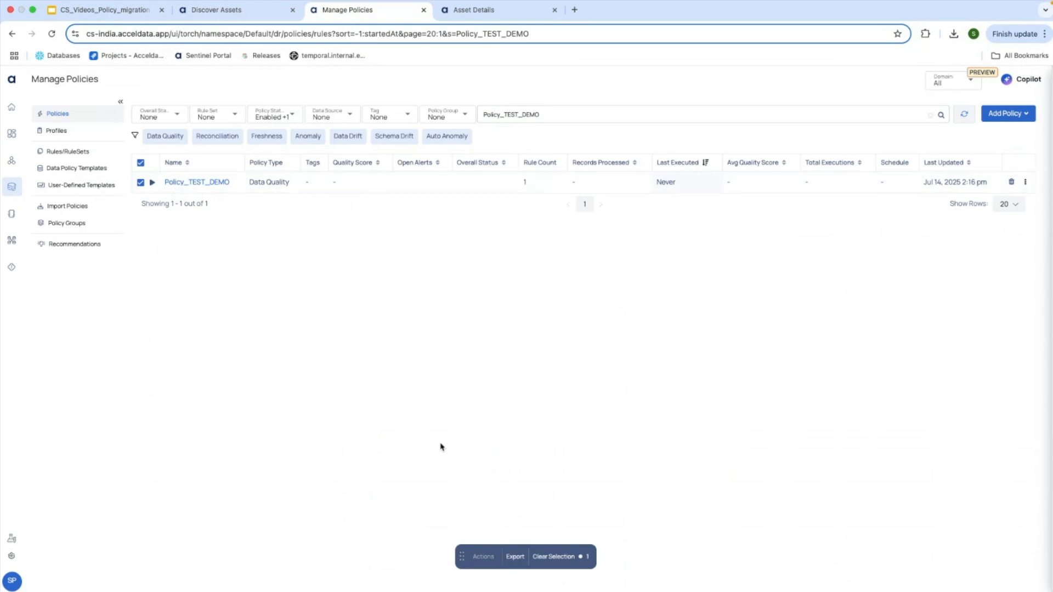
left_click(515, 559)
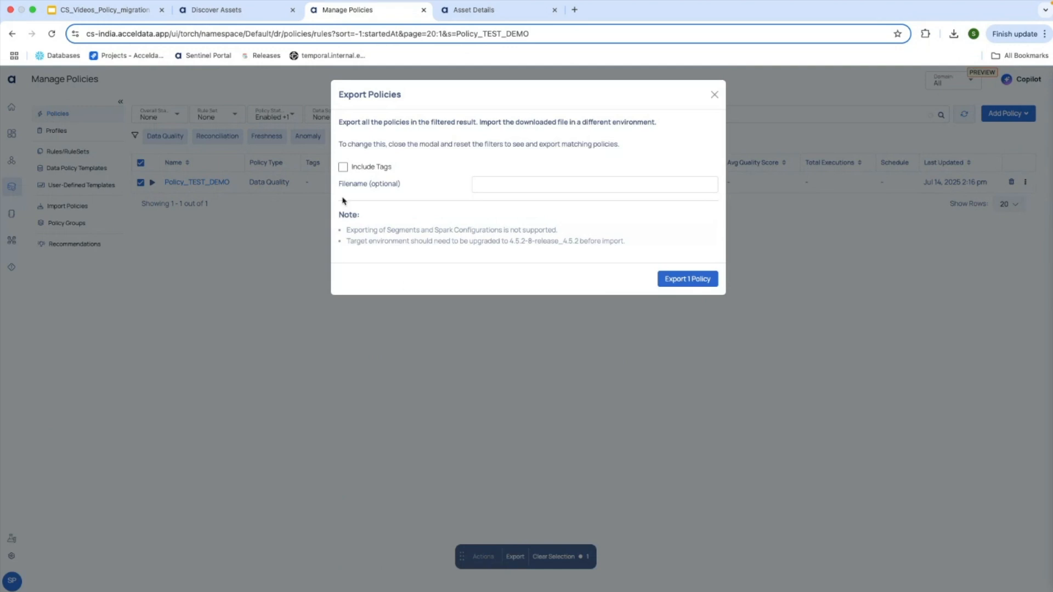
left_click(343, 167)
left_click(476, 181)
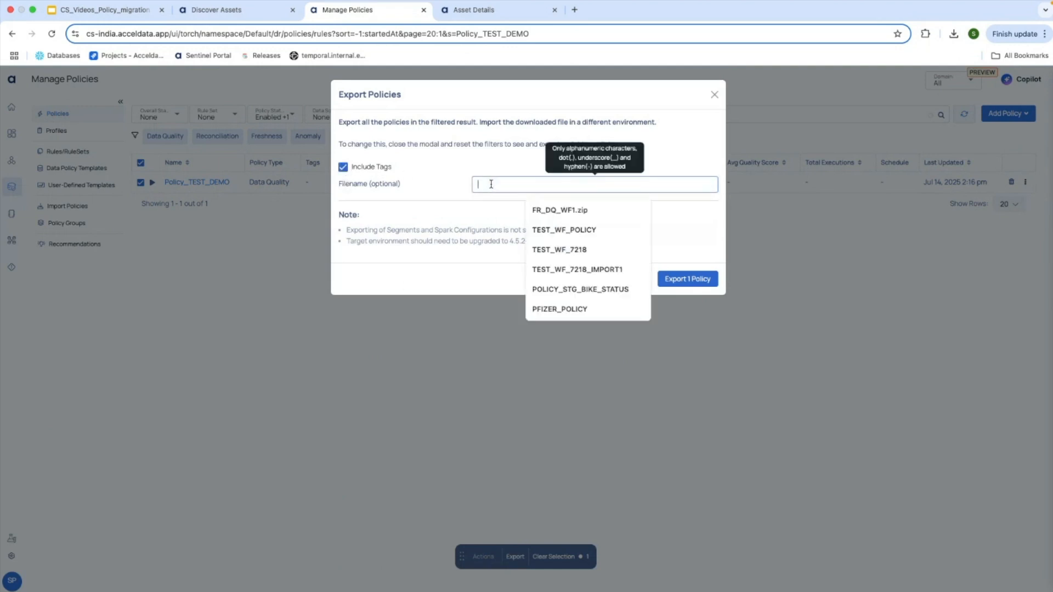
left_click(558, 209)
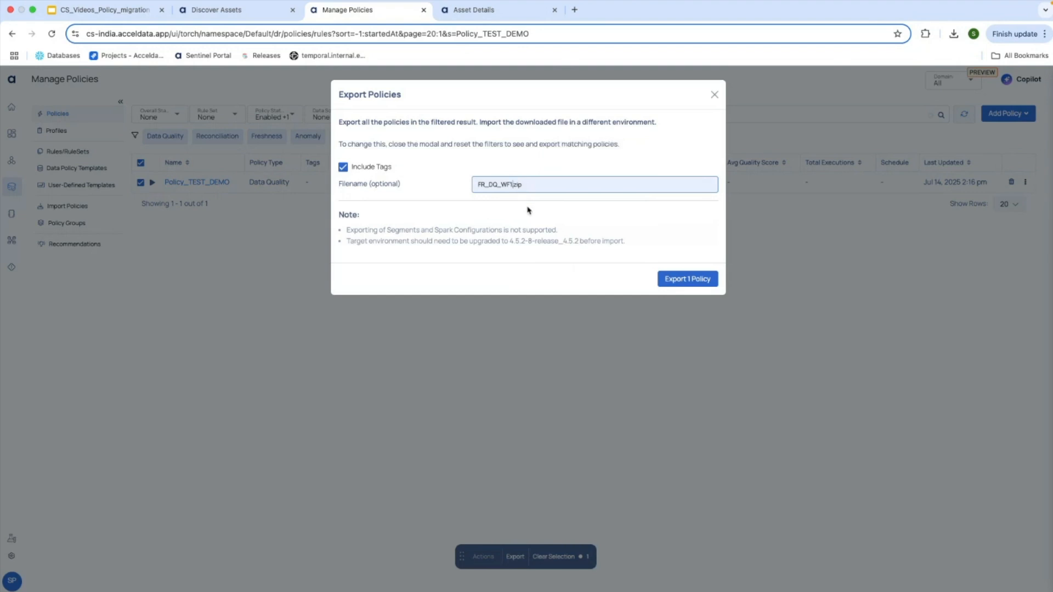
key("BackSpace")
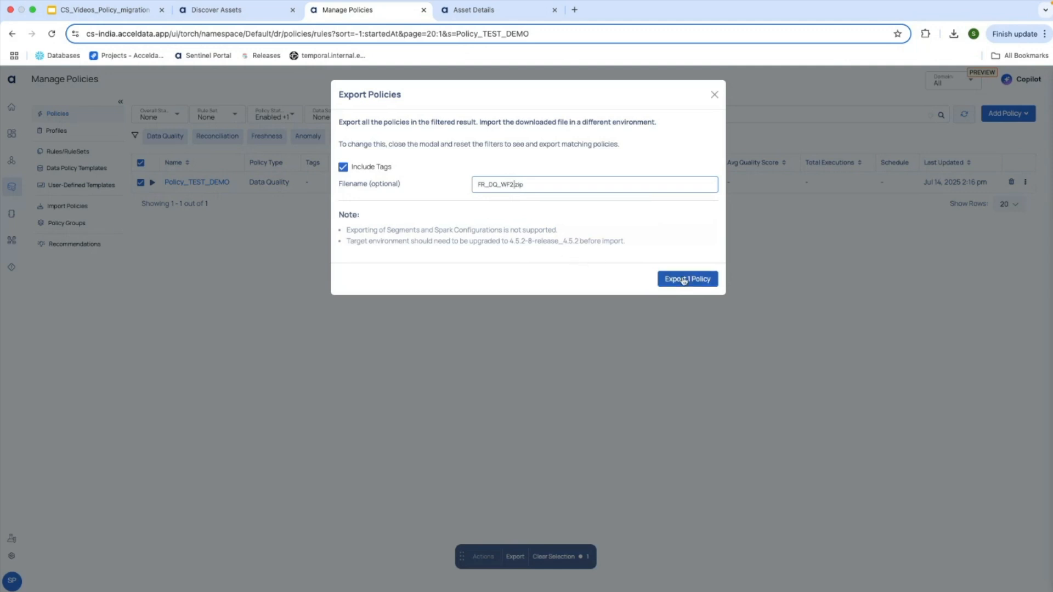
left_click(700, 287)
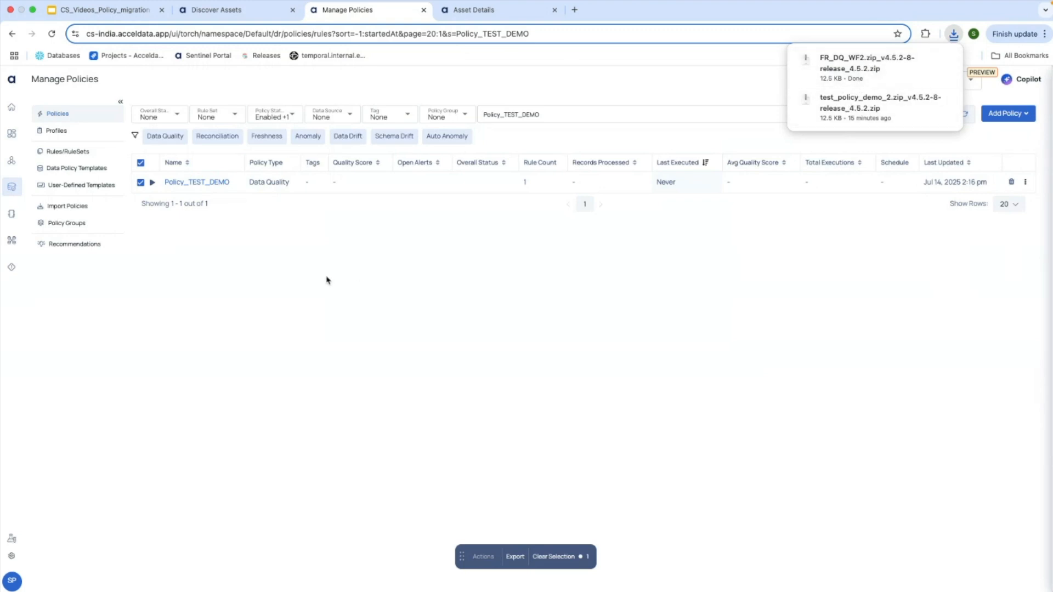
Switch to the demo environment, open its policy management page, and dismiss the list of recent downloads.
left_click(234, 10)
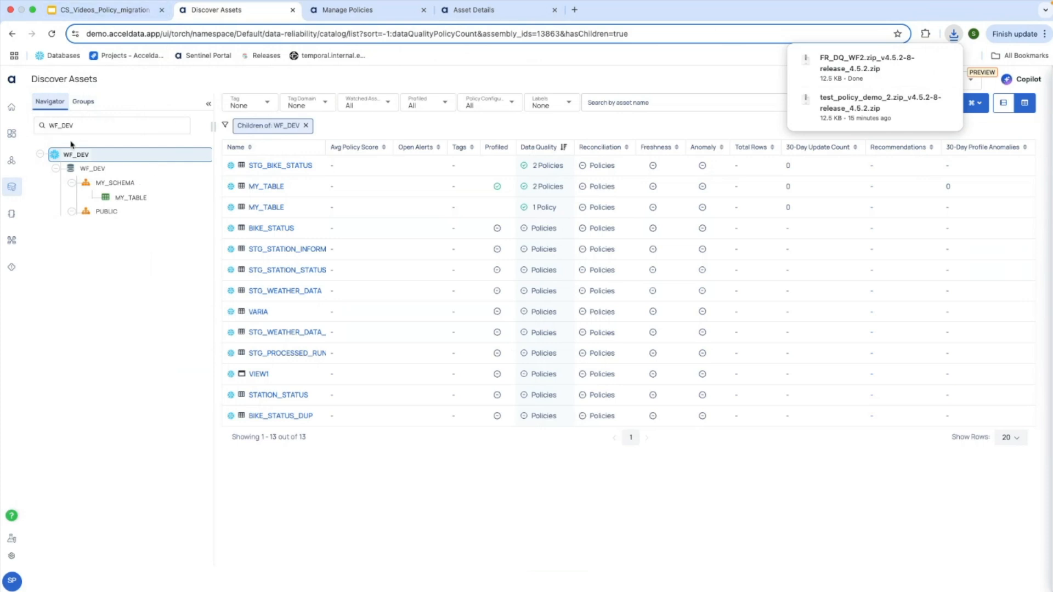
mouse_move(10, 198)
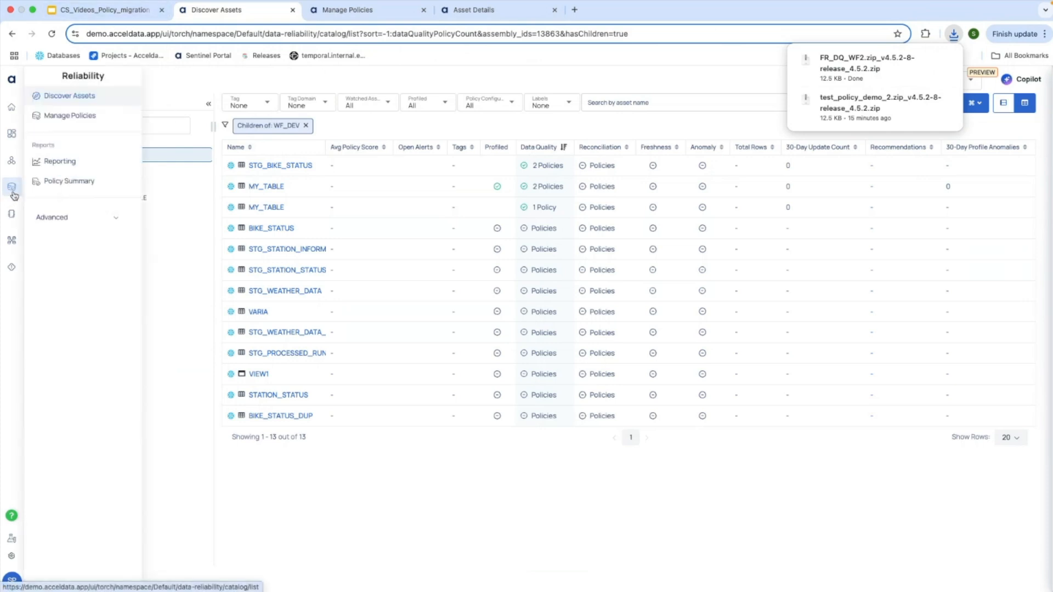
left_click(13, 195)
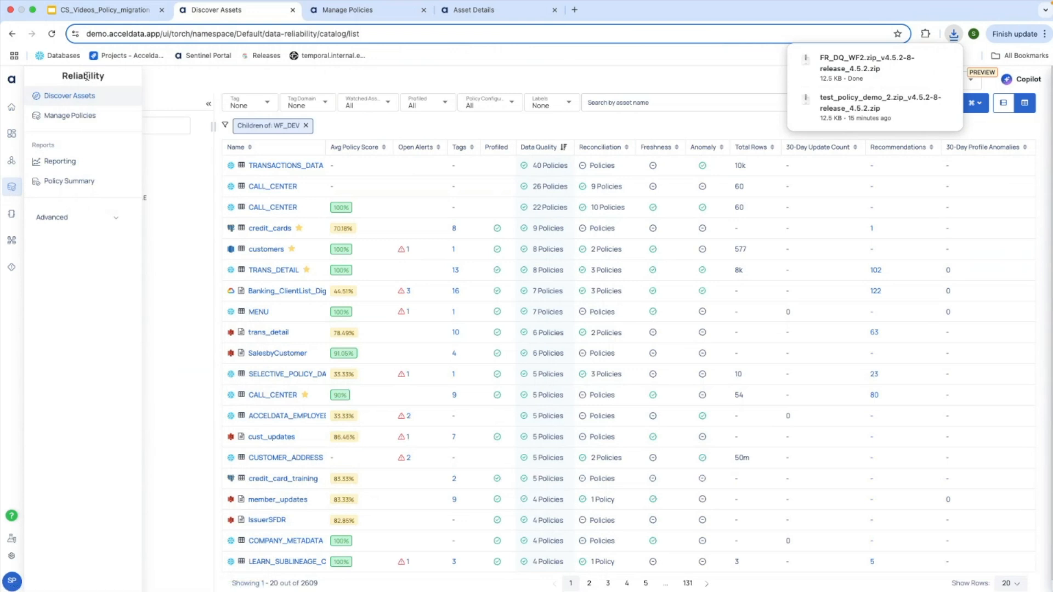
left_click(86, 224)
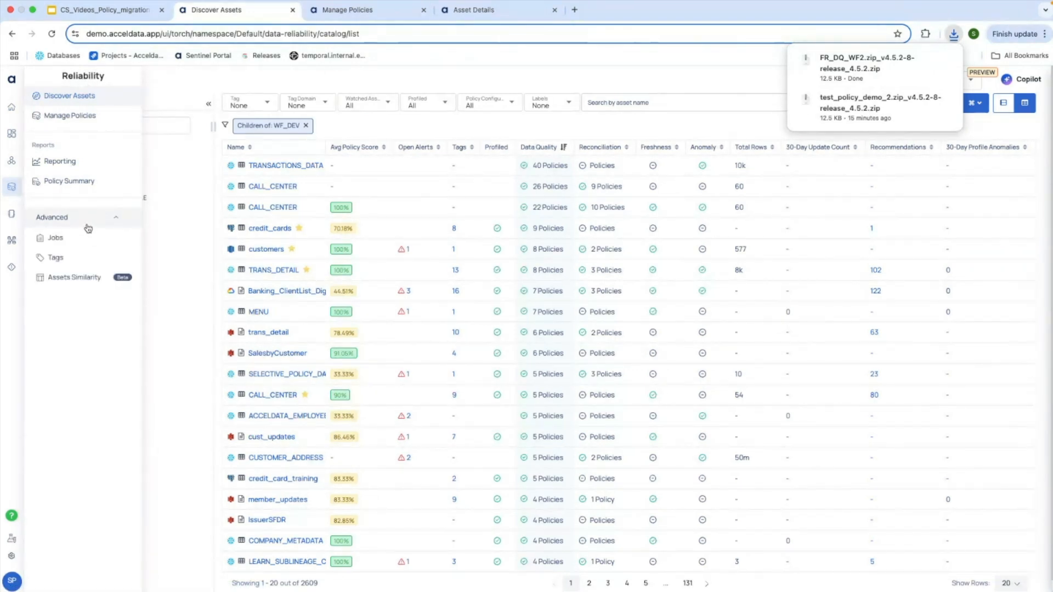
left_click(67, 118)
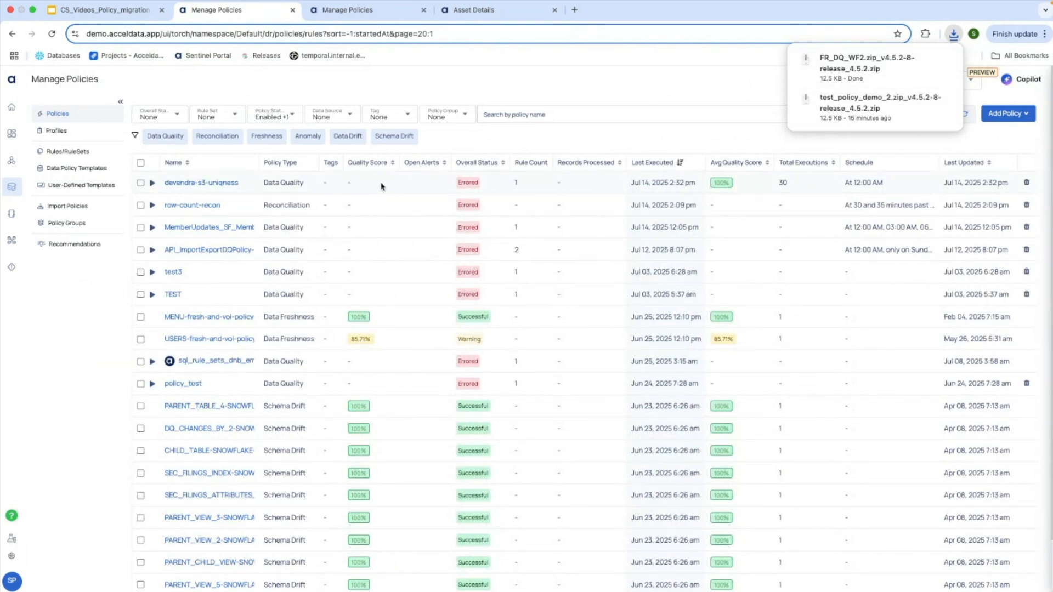
scroll(773, 159, "down", 1)
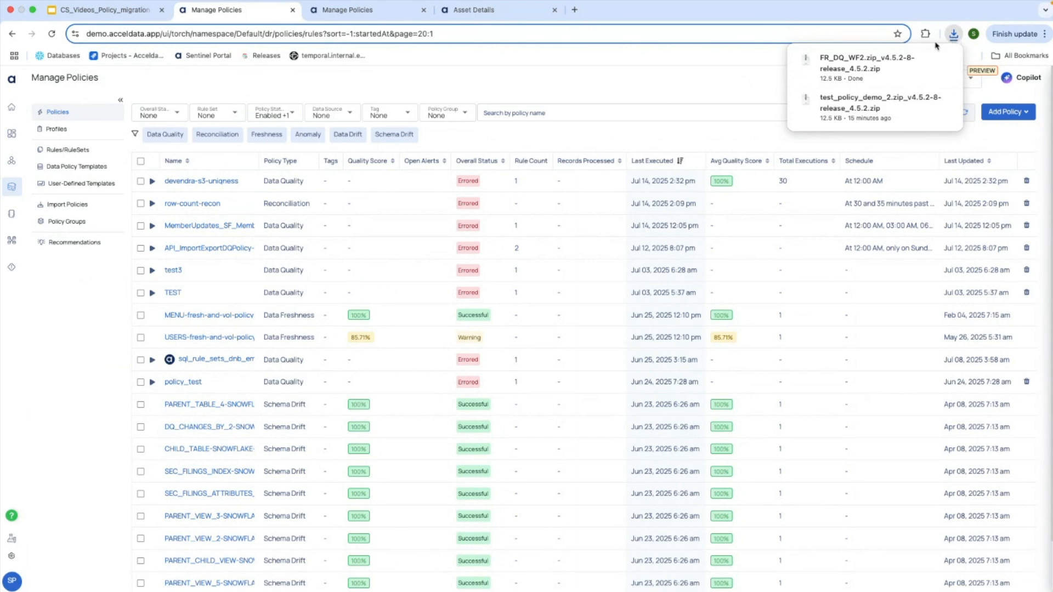
scroll(735, 165, "down", 2)
scroll(743, 165, "up", 3)
scroll(744, 165, "down", 1)
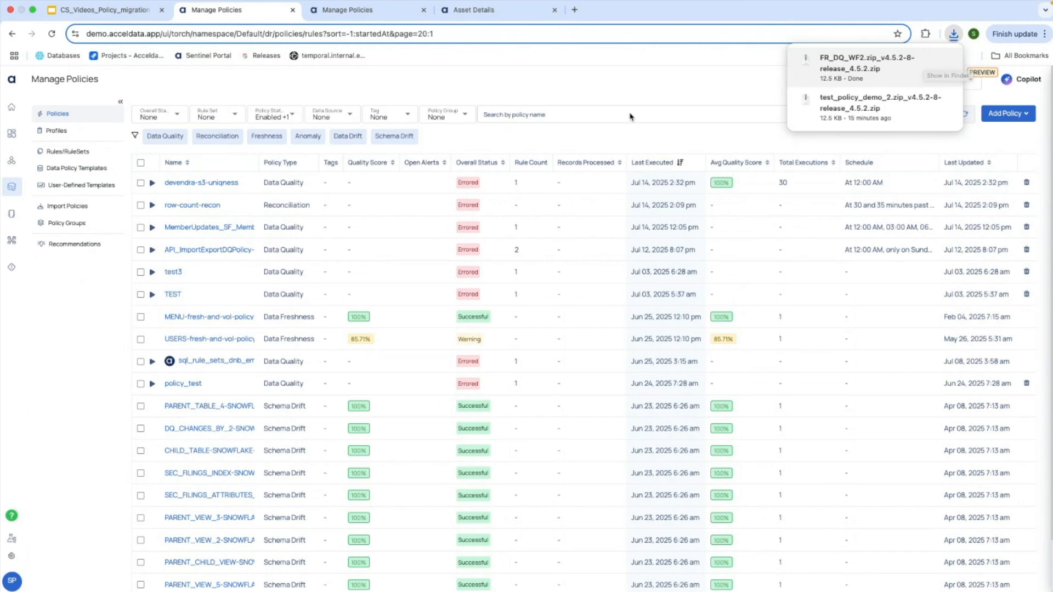
left_click(634, 95)
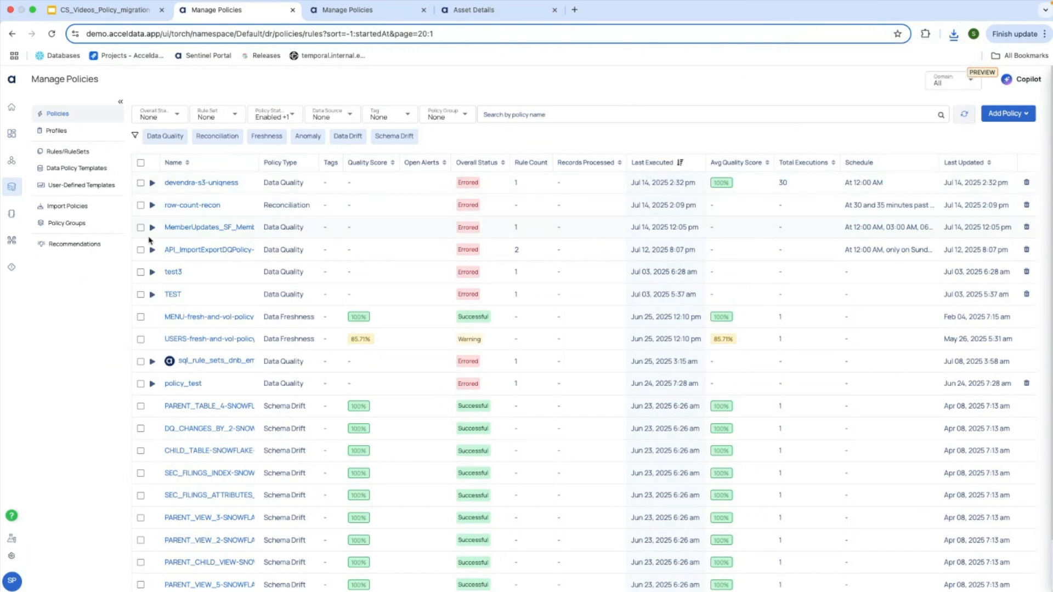
Start a policy import in the demo environment and upload FR_DQ_WF2.zip_v4.5.2-8-release_4.5.2.zip from the Downloads folder.
left_click(63, 207)
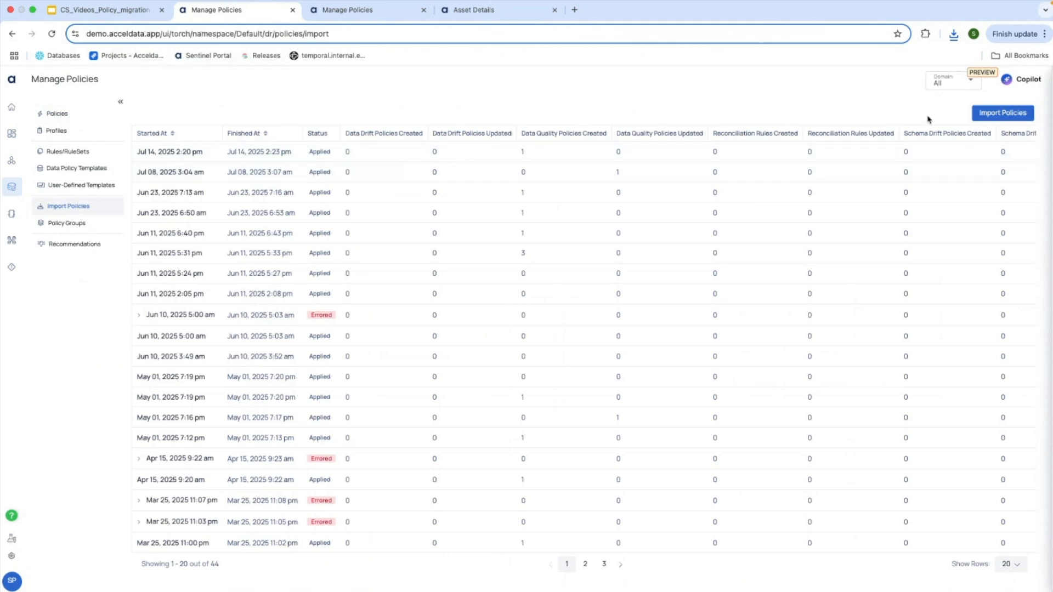
left_click(1012, 116)
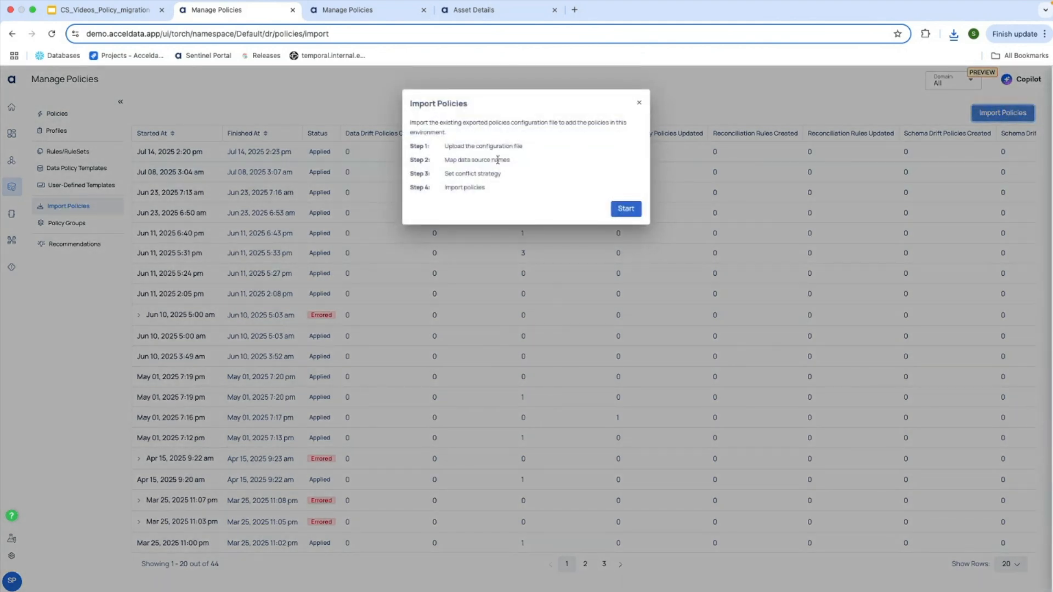
left_click(626, 210)
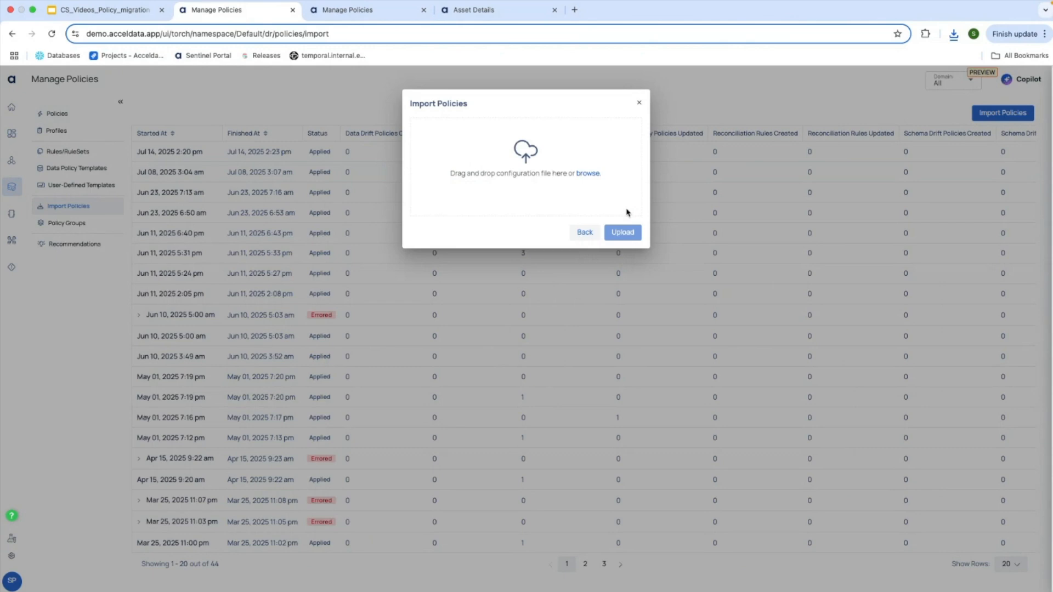
left_click(582, 174)
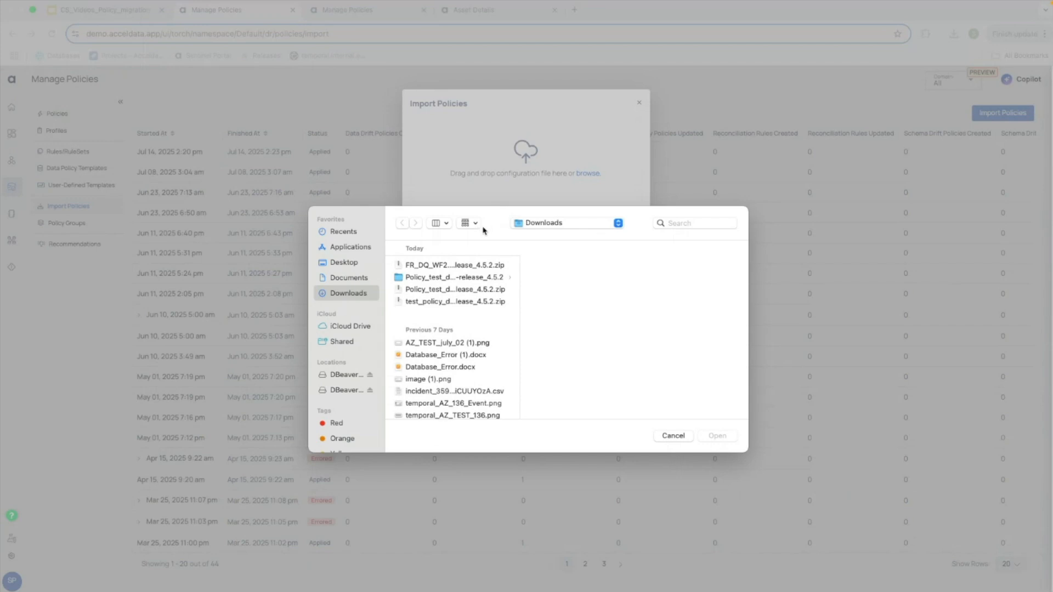
left_click(445, 265)
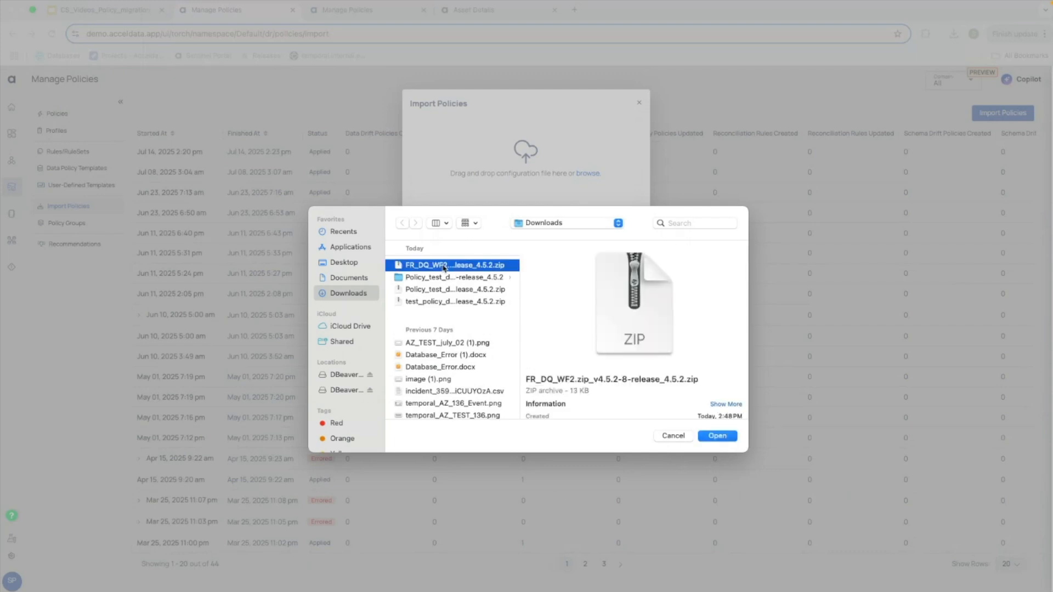
left_click(715, 437)
left_click(624, 168)
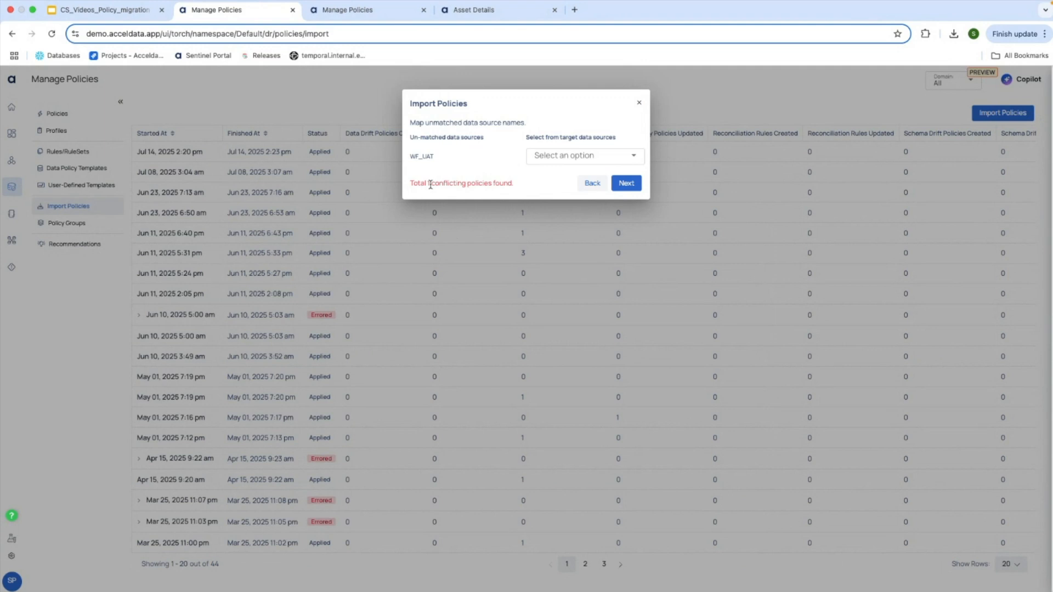
Map the unmatched data source WF_UAT to the target WF_DEV, and close the policy import without applying it.
left_click(554, 156)
type("WF_DEV")
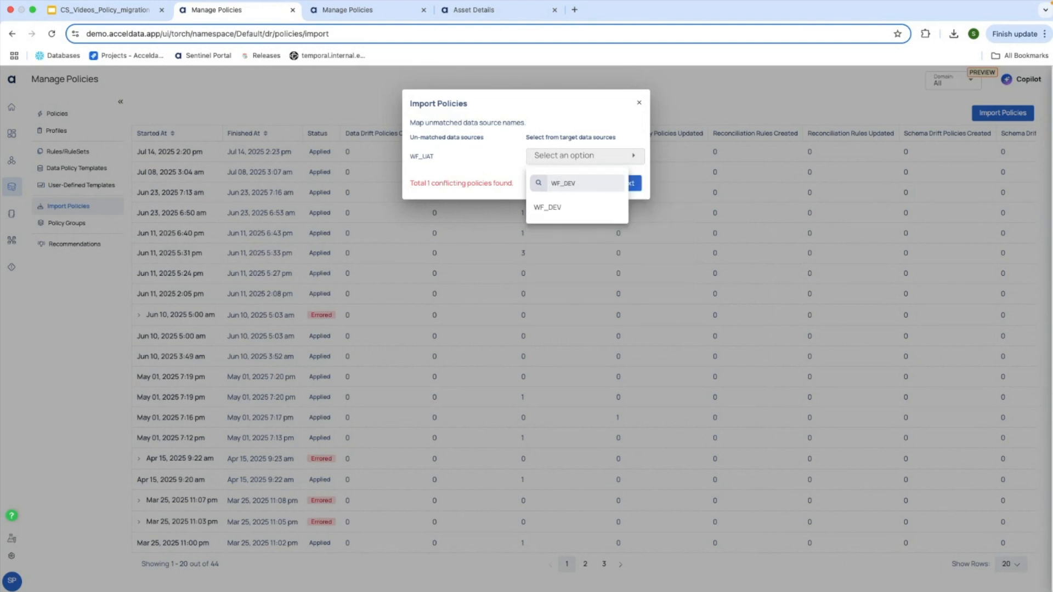
left_click(548, 208)
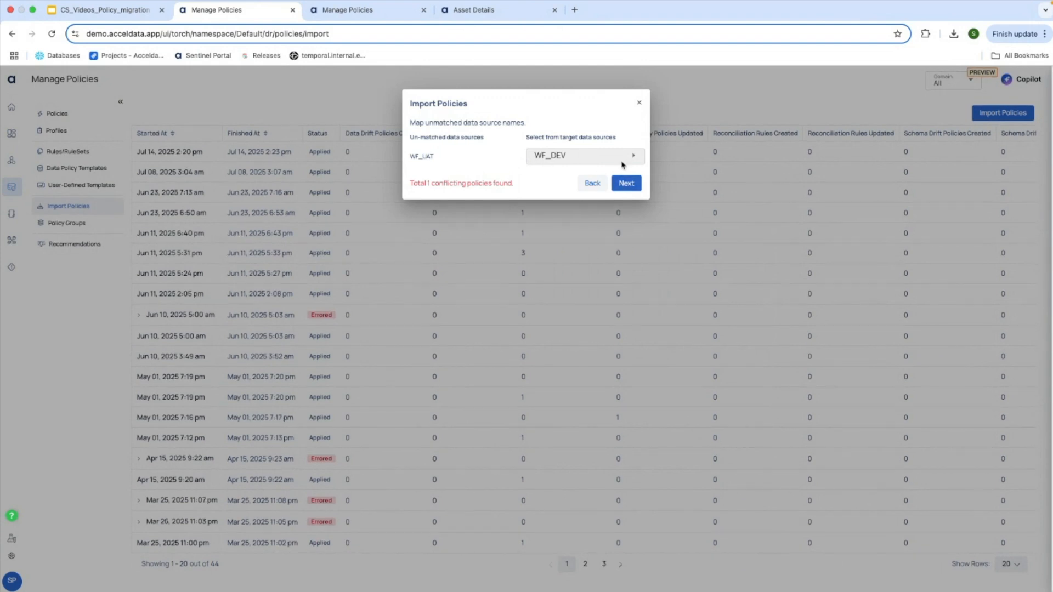
left_click(640, 105)
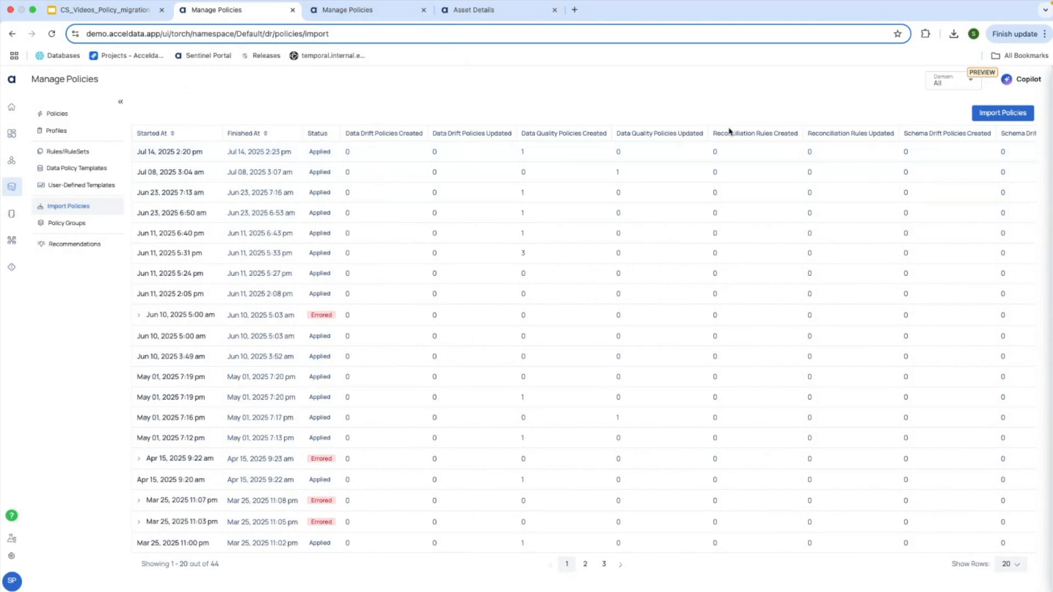
Return to asset discovery in the demo environment and search the asset tree for CHICAGO_BIKES.
left_click(346, 10)
left_click(231, 9)
mouse_move(11, 186)
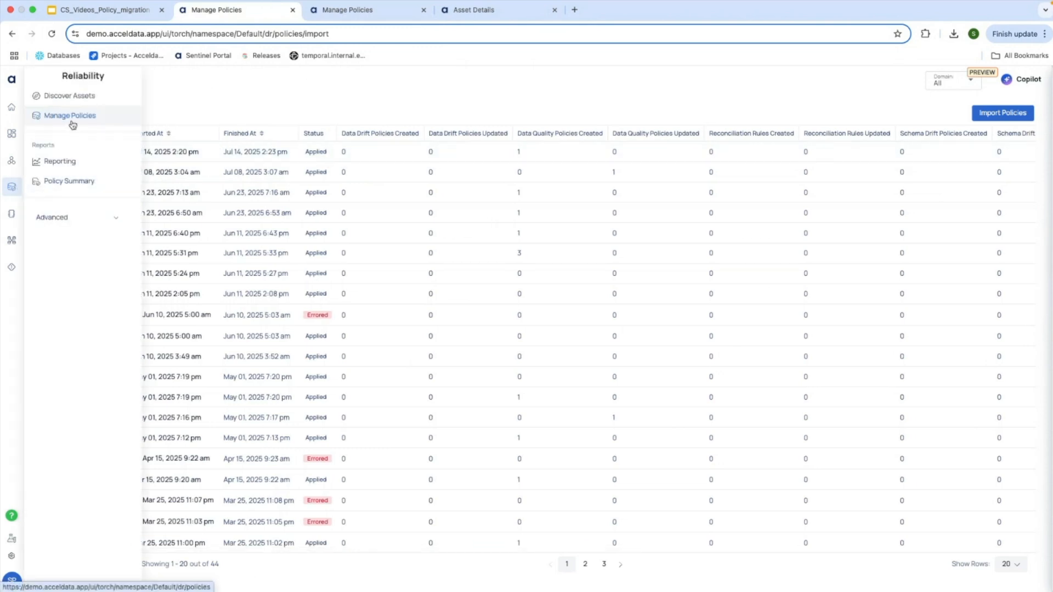
left_click(70, 96)
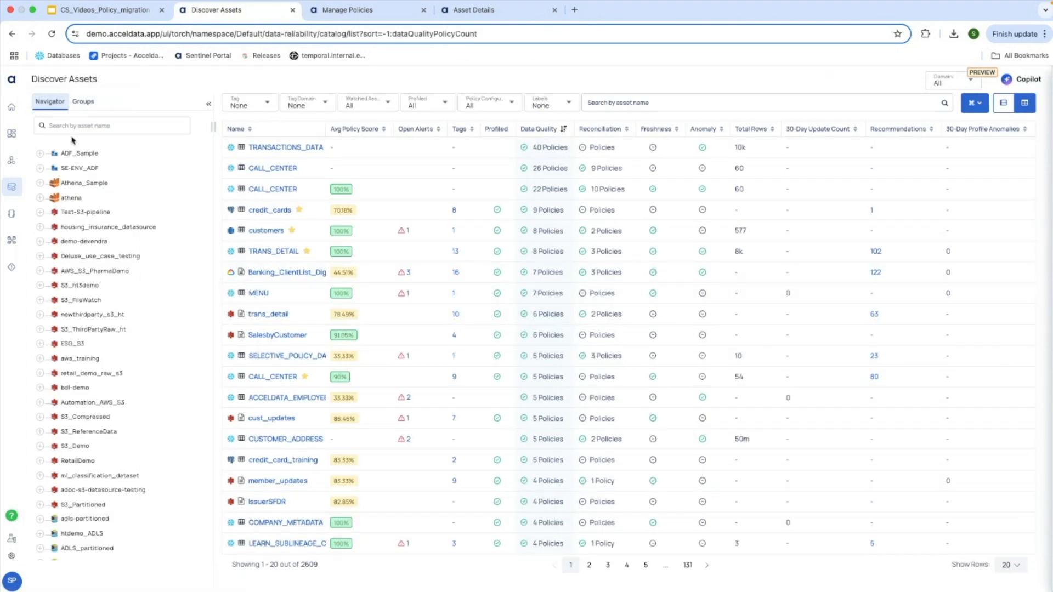
left_click(69, 125)
left_click(108, 152)
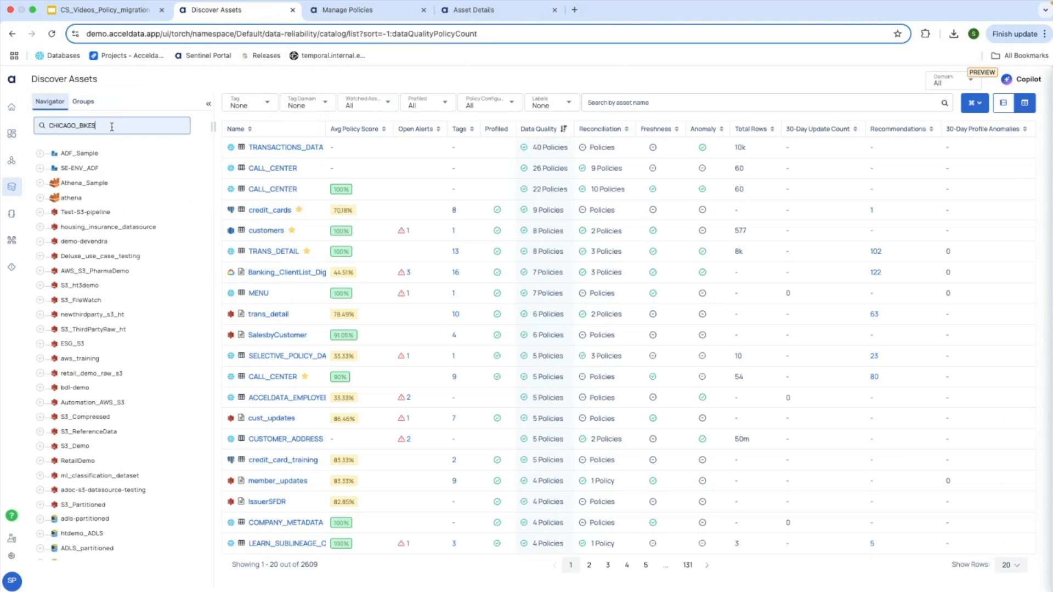
key("Return")
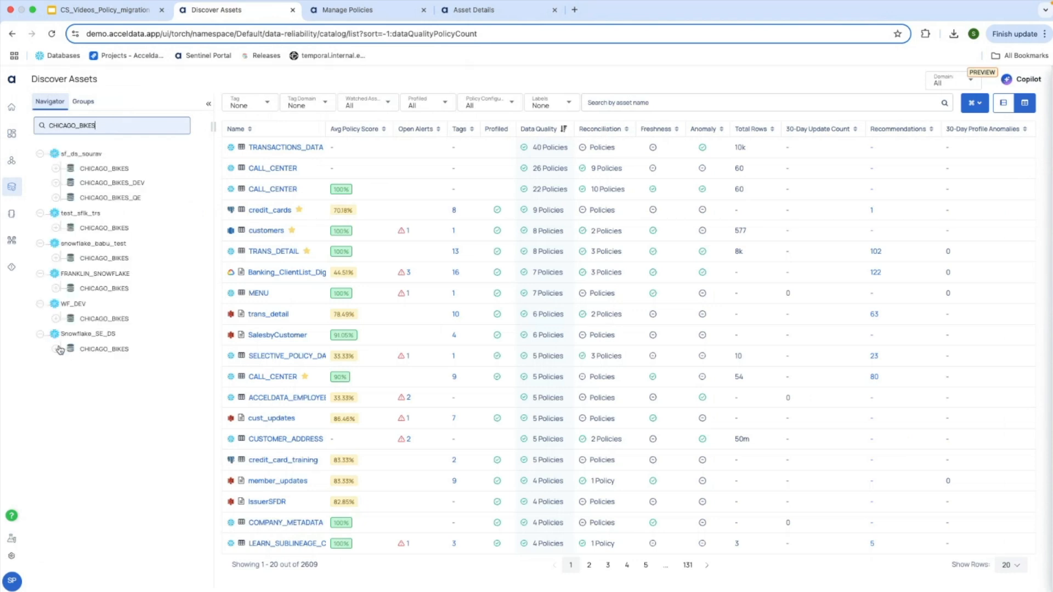
Open the details of the STG_BIKE_STATUS table in the STAGING schema of WF_DEV's CHICAGO_BIKES database.
left_click(55, 319)
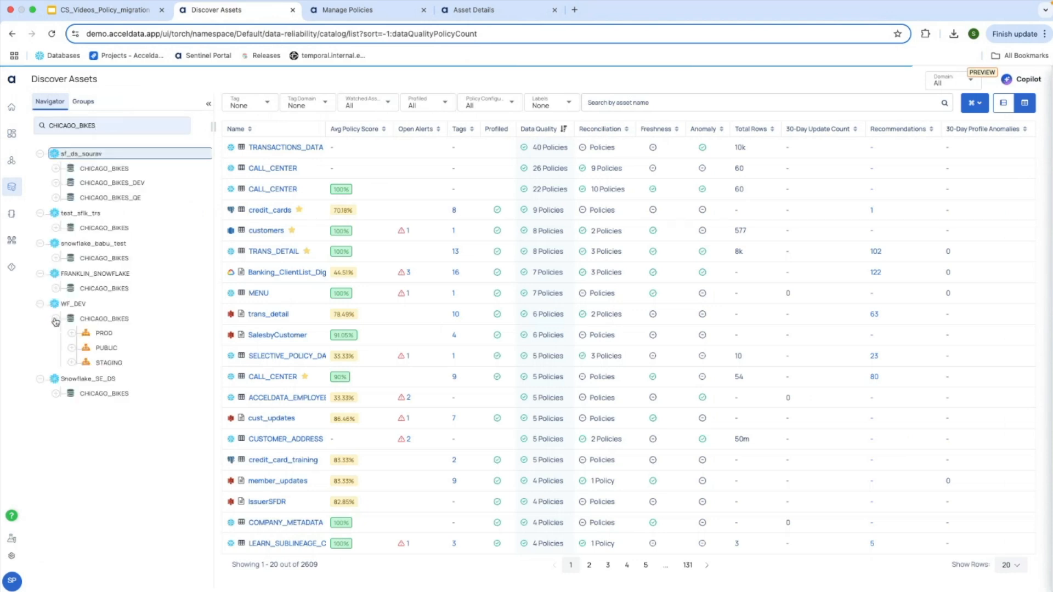
left_click(71, 363)
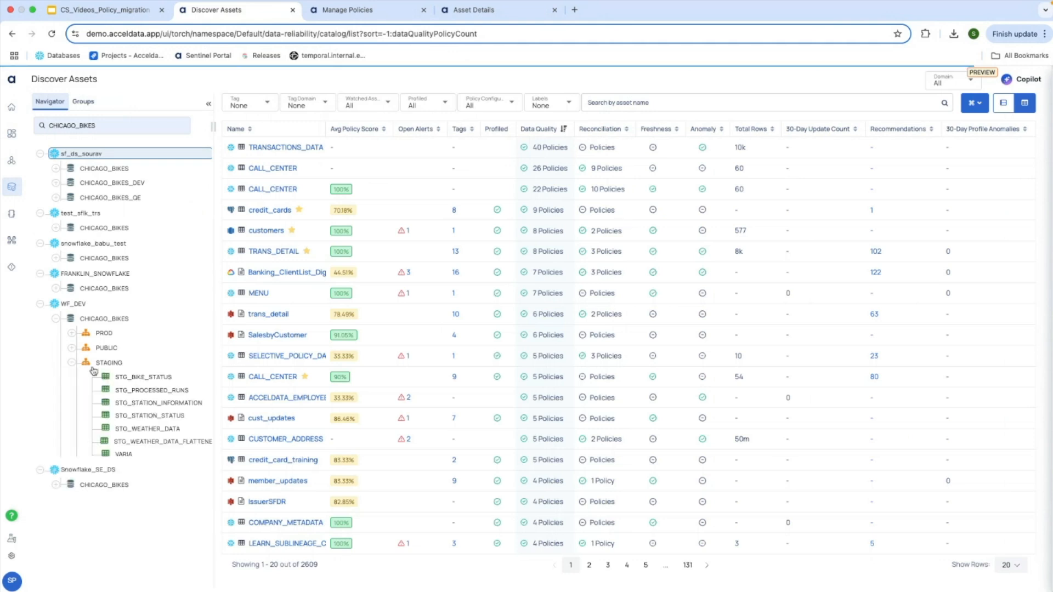
left_click(147, 378)
left_click(185, 378)
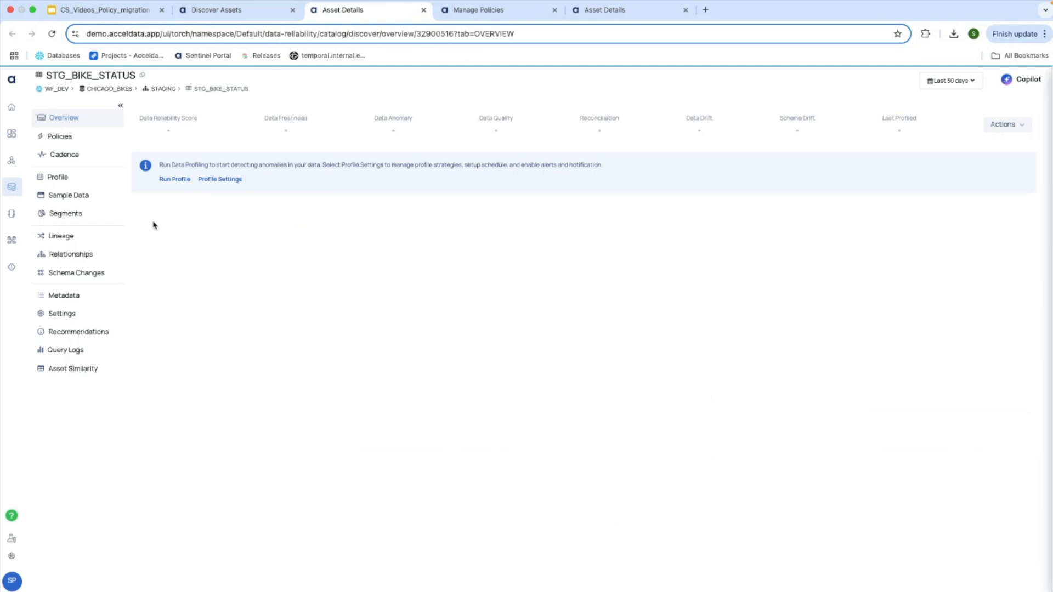
Show the policies of STG_BIKE_STATUS in the demo environment and view the configuration summary of Policy_TEST_DEMO.
left_click(52, 136)
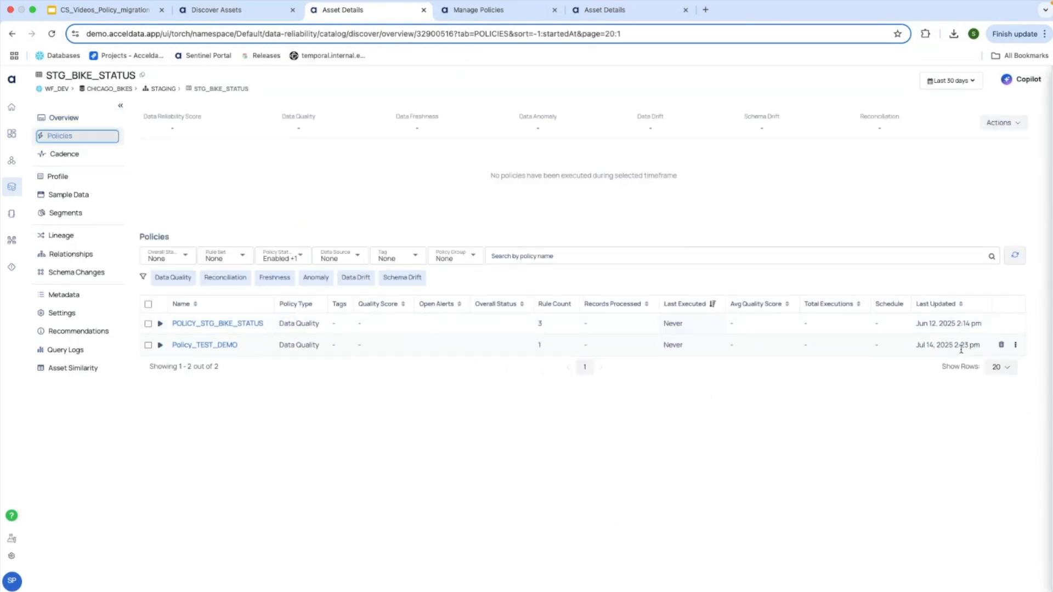
left_click(200, 346)
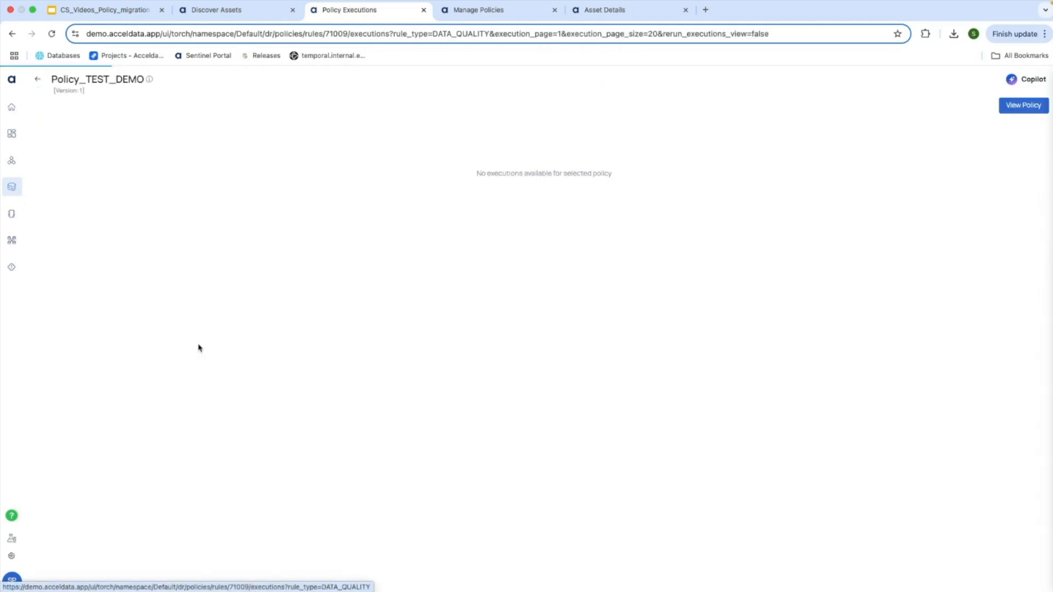
left_click(1027, 114)
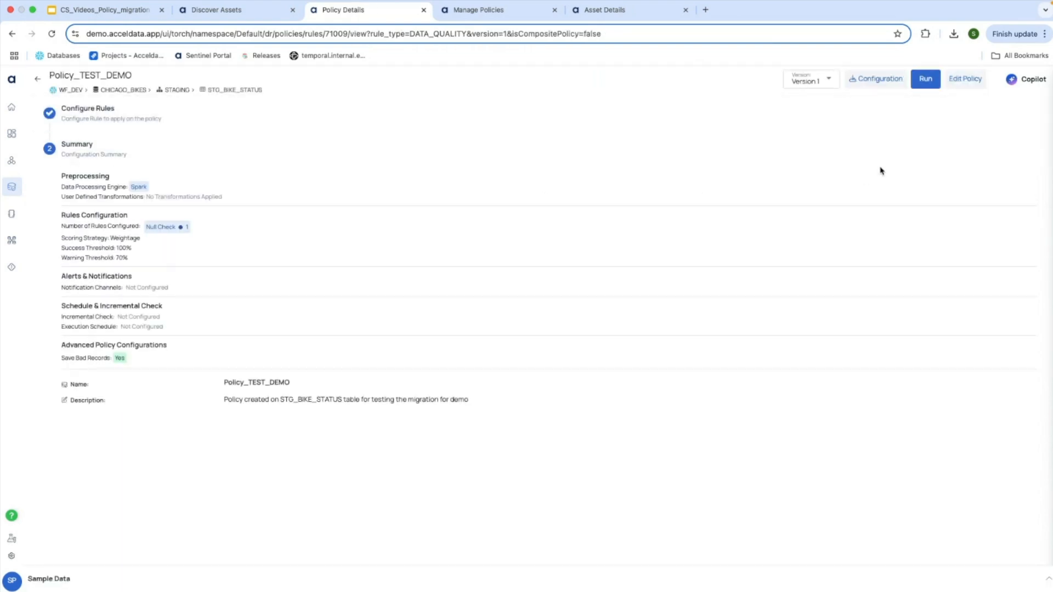
Open Policy_TEST_DEMO for editing and examine the null check in its rules configuration.
left_click(968, 82)
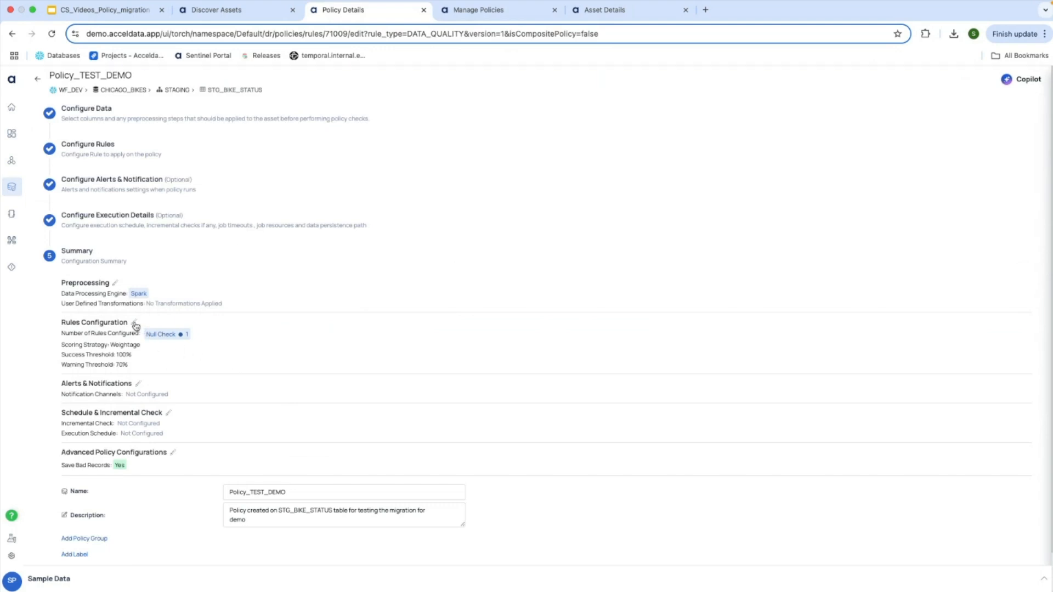
left_click(135, 326)
scroll(170, 333, "down", 3)
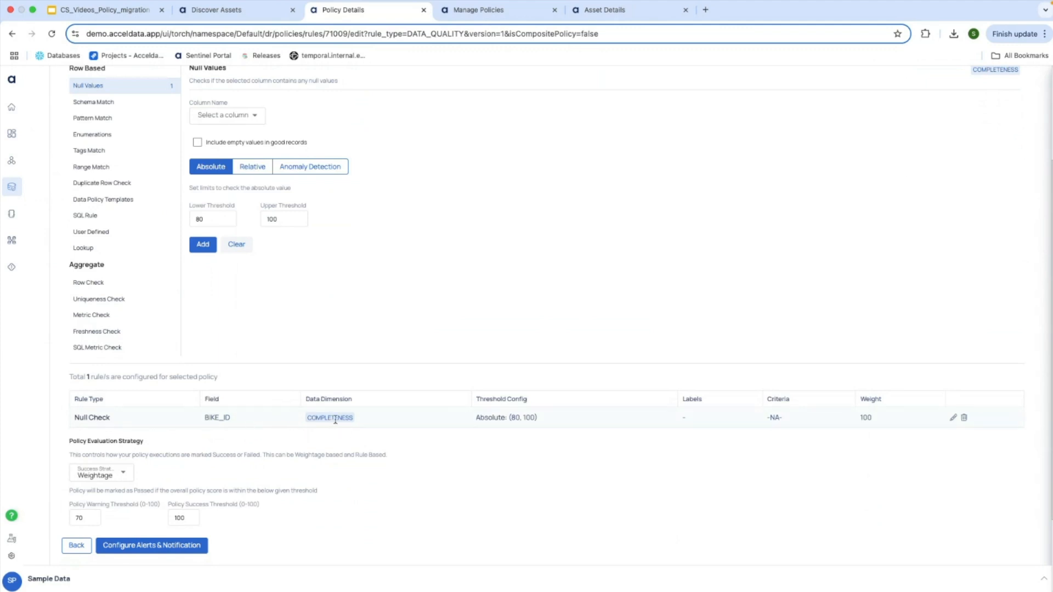
Leave the rule editing of Policy_TEST_DEMO without changes and go back through its summary to the policy's executions.
scroll(384, 423, "up", 3)
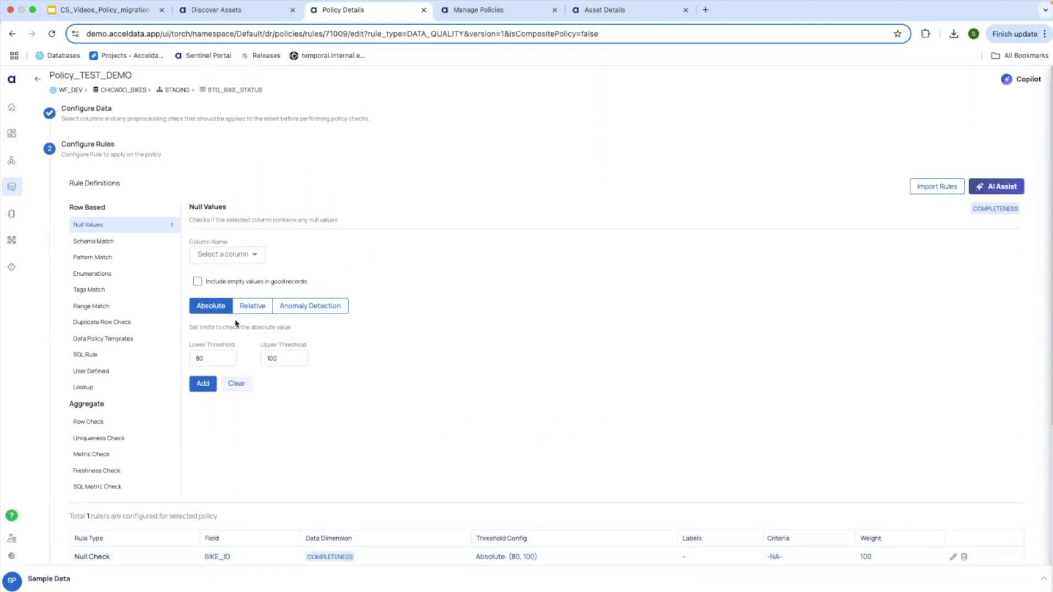
left_click(35, 81)
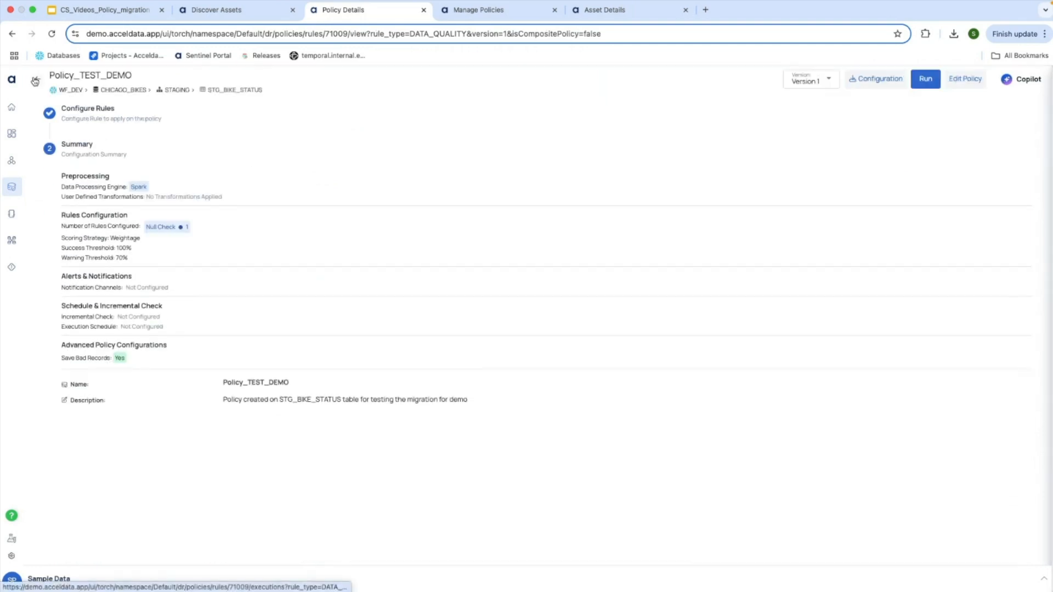
left_click(36, 81)
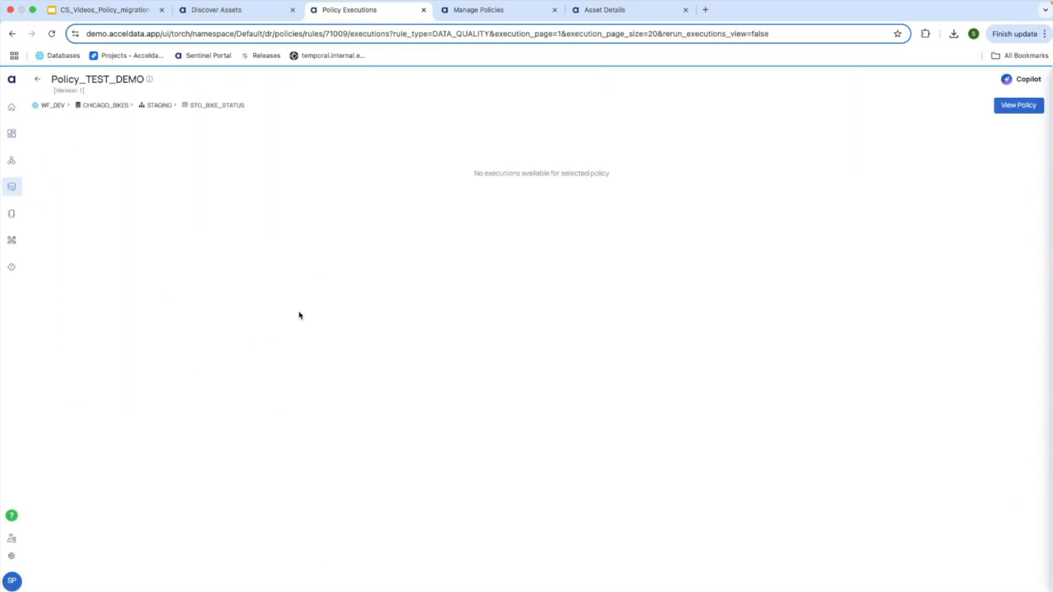
Open the policy import history in the demo environment's policy management and examine the created and updated columns for each import.
mouse_move(12, 187)
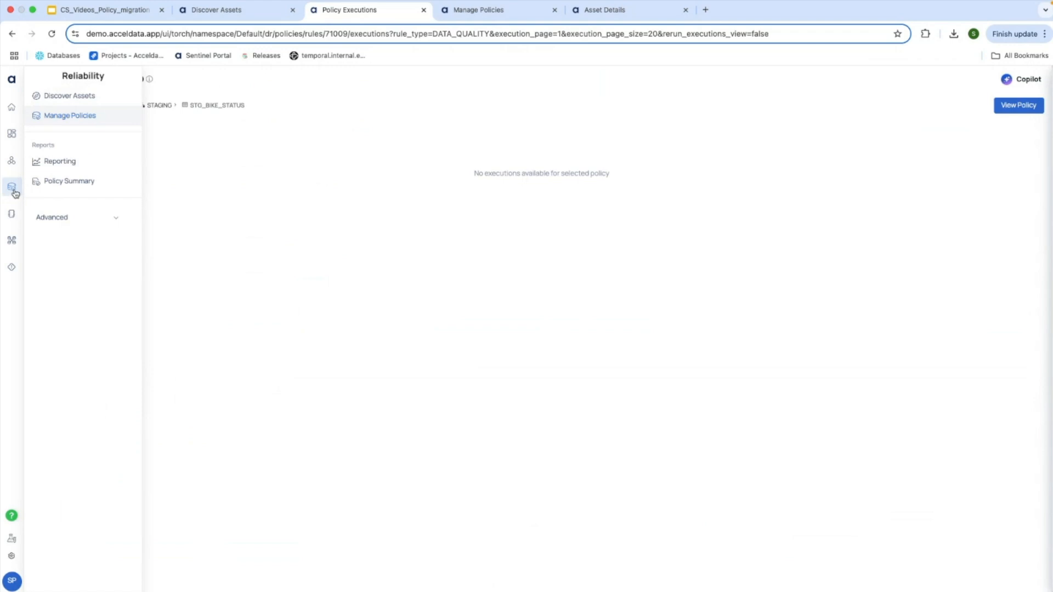
left_click(64, 218)
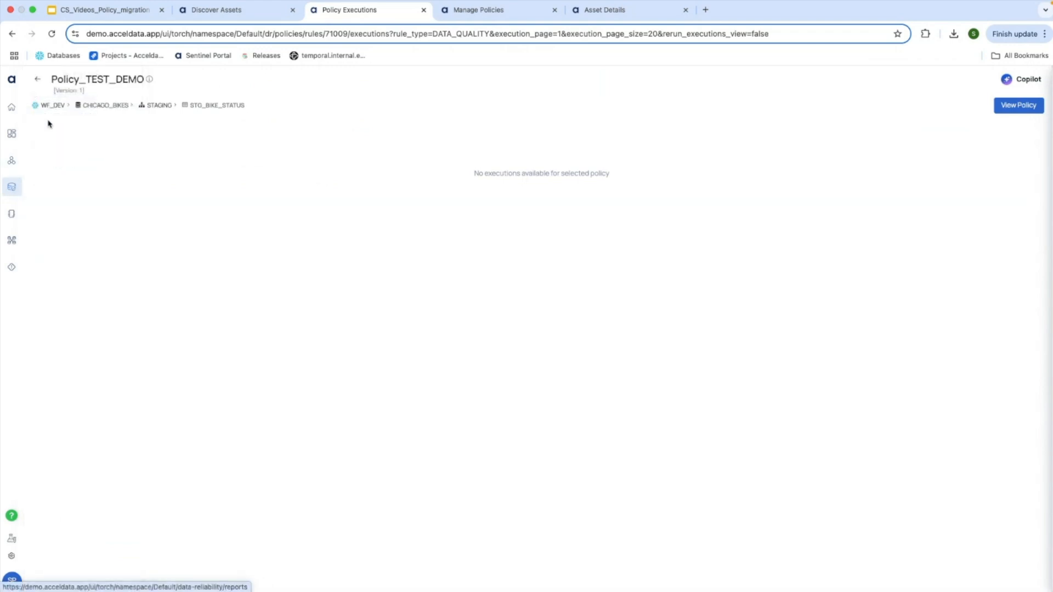
mouse_move(21, 195)
left_click(86, 119)
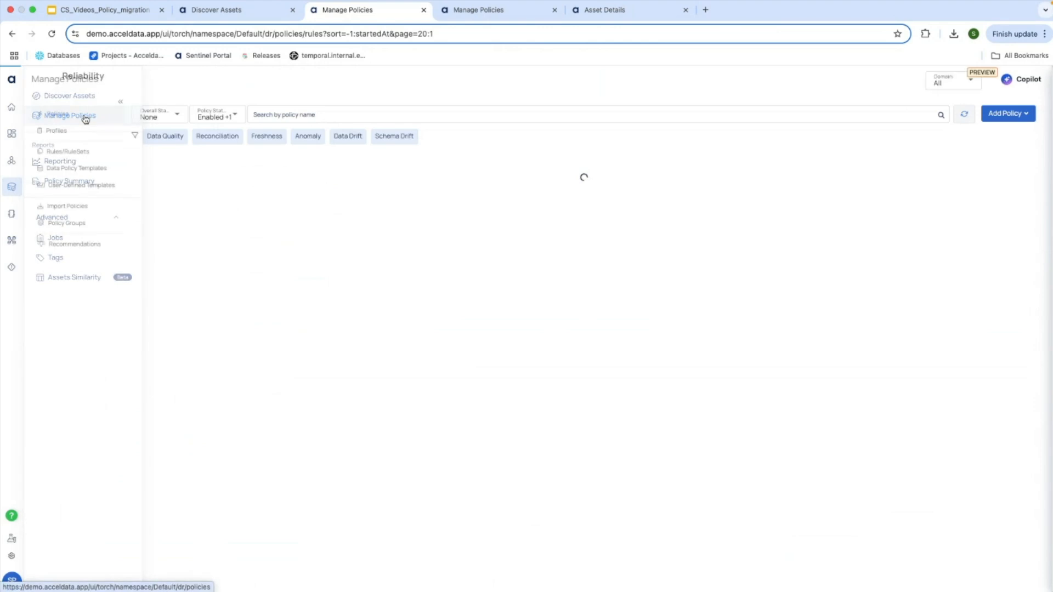
left_click(70, 208)
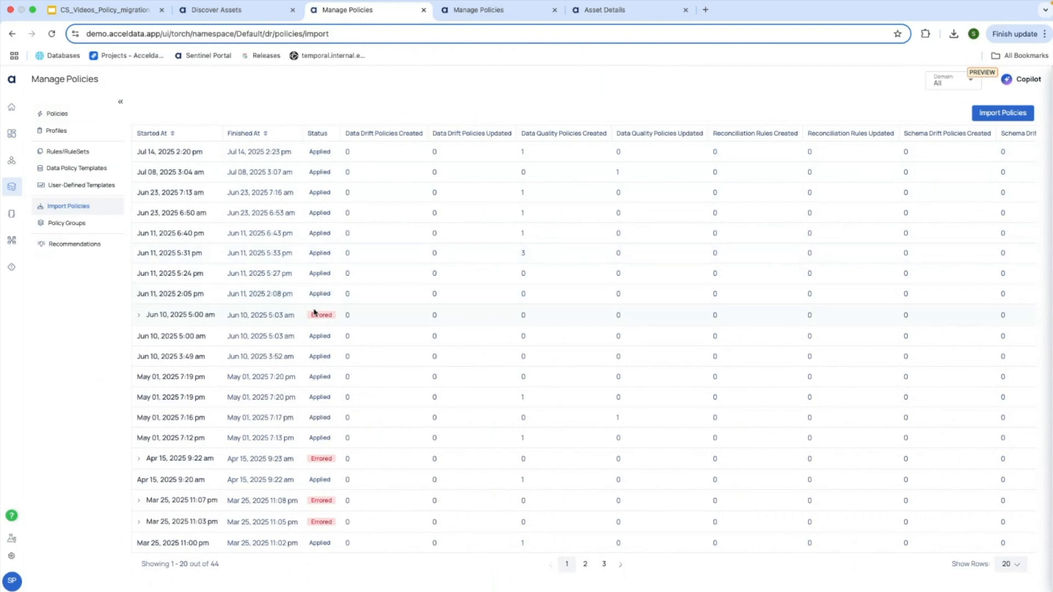
scroll(314, 310, "right", 10)
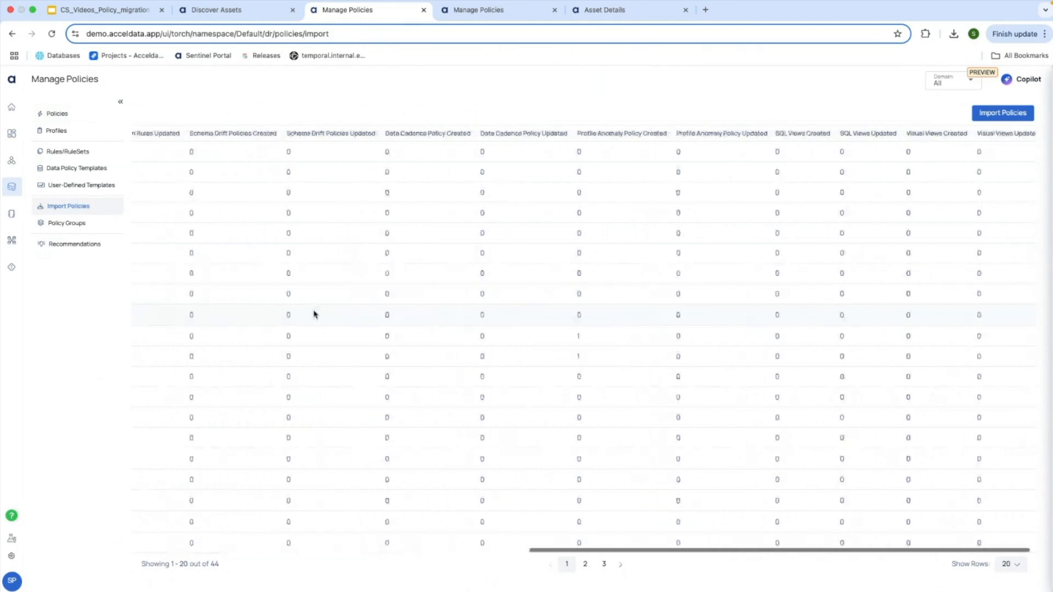
scroll(314, 310, "left", 10)
scroll(318, 311, "right", 2)
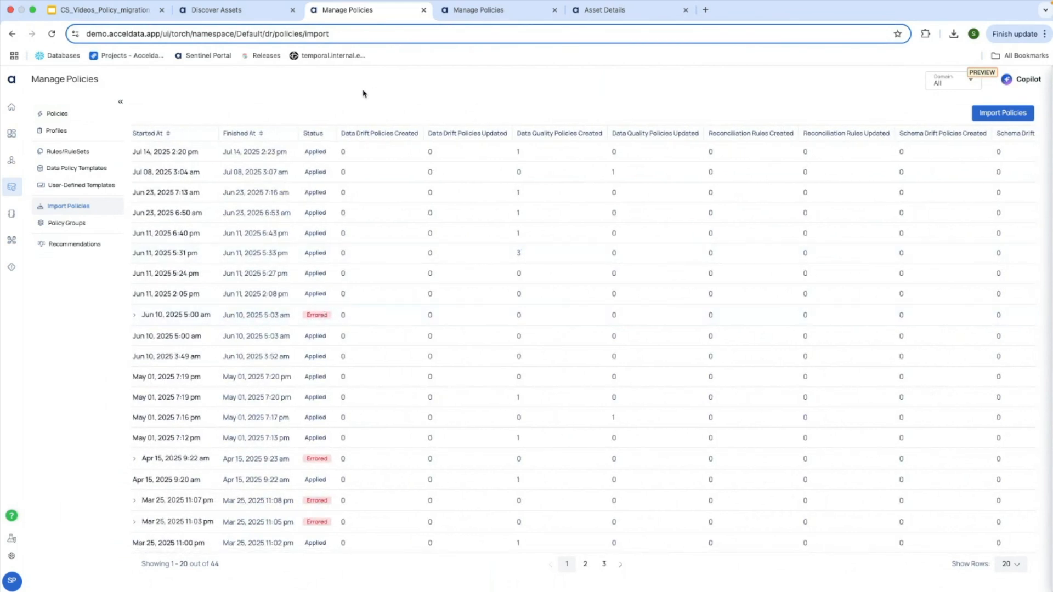
Switch to the CS_Videos_Policy_migration presentation in Google Slides, start the slideshow and advance to the Policy Migration Limitations slide.
left_click(88, 11)
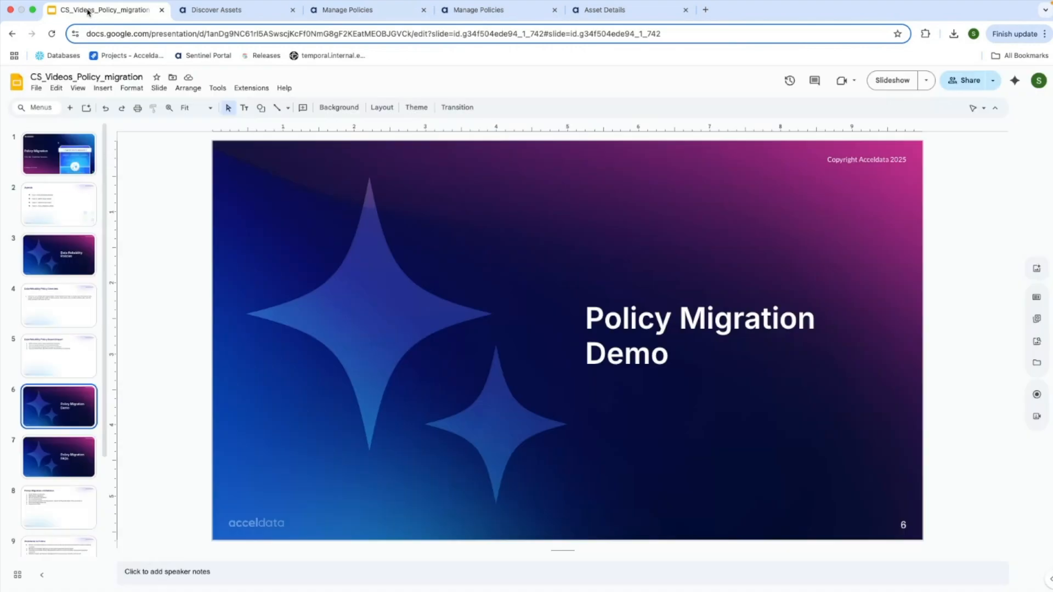
left_click(890, 82)
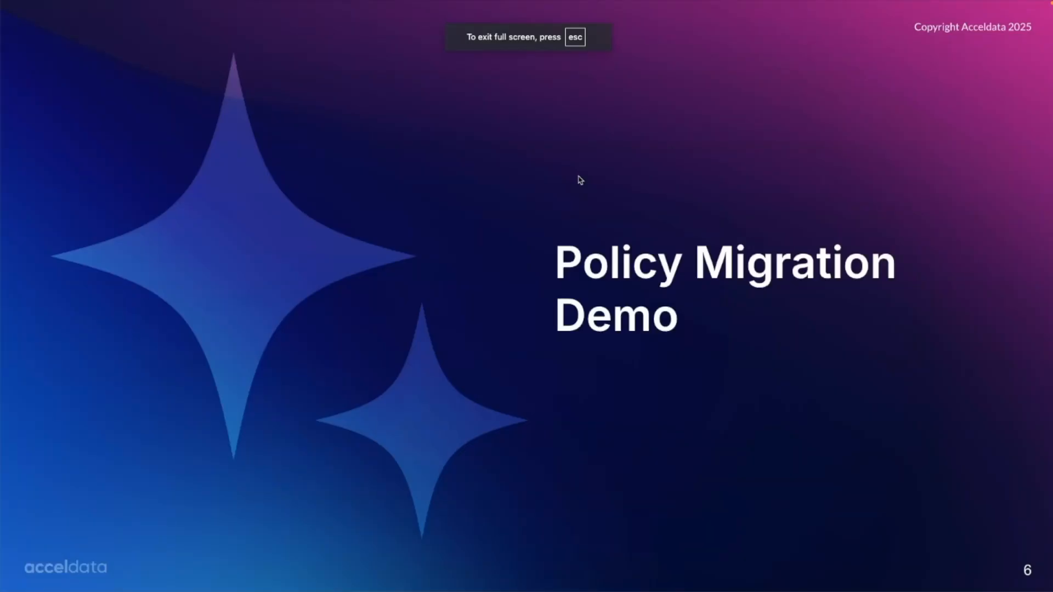
key("Right")
key("Right")
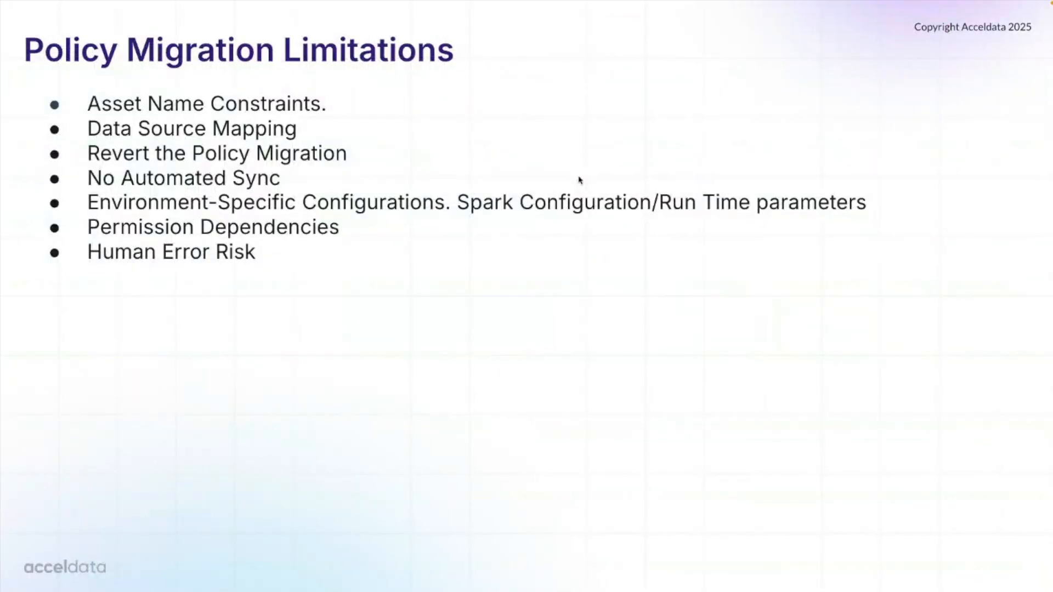